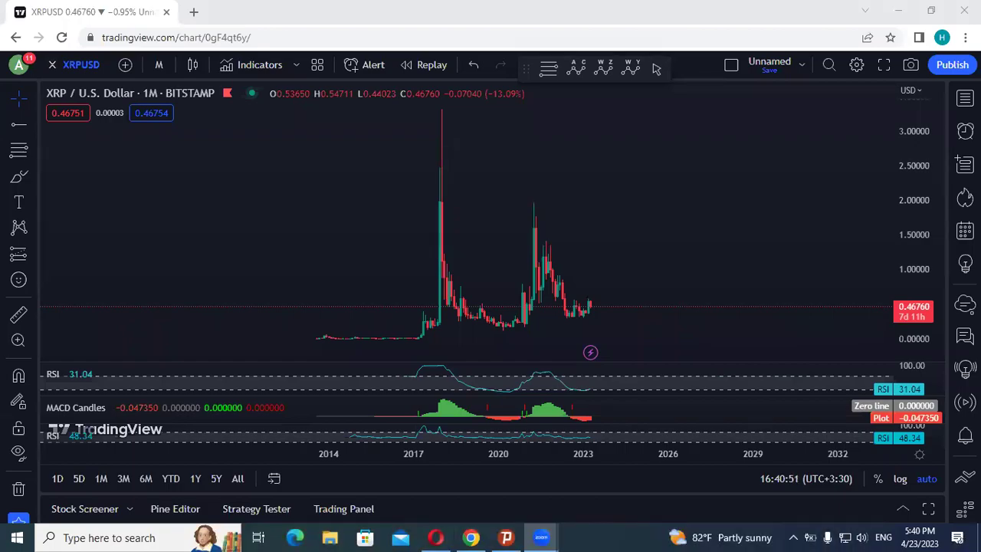
Switch the XRPUSD chart to the 1 week timeframe
mouse_move(271, 182)
mouse_down()
mouse_move(281, 186)
mouse_move(269, 170)
mouse_up()
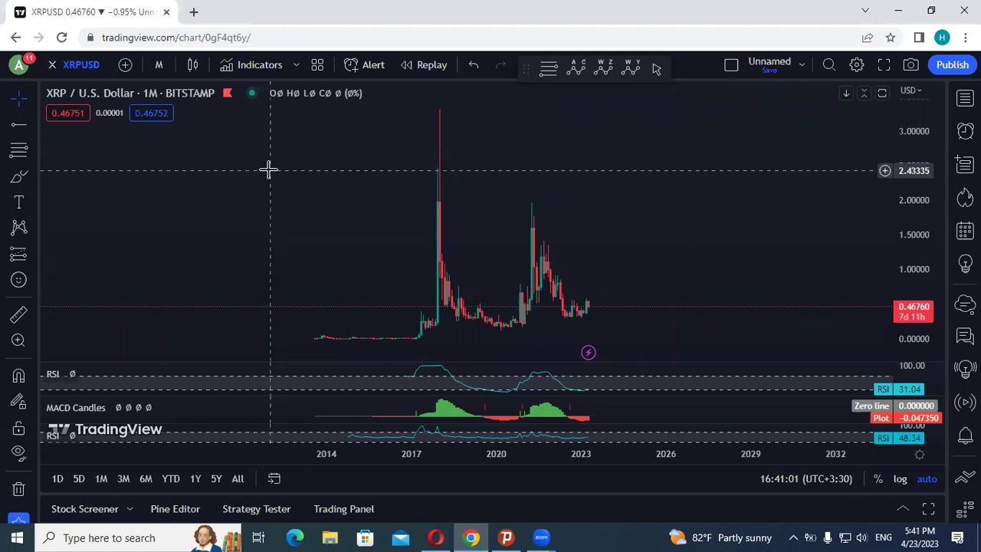
click(158, 64)
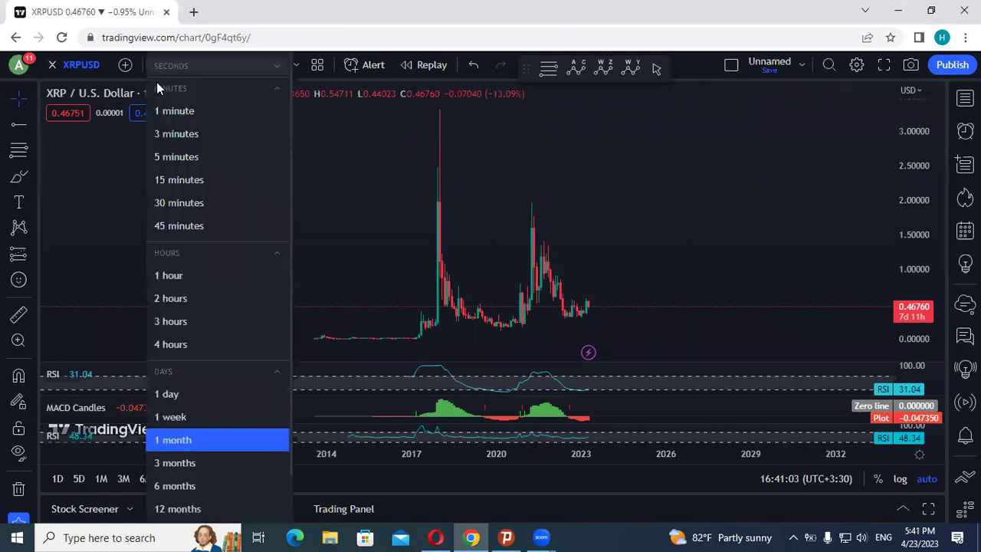
click(173, 417)
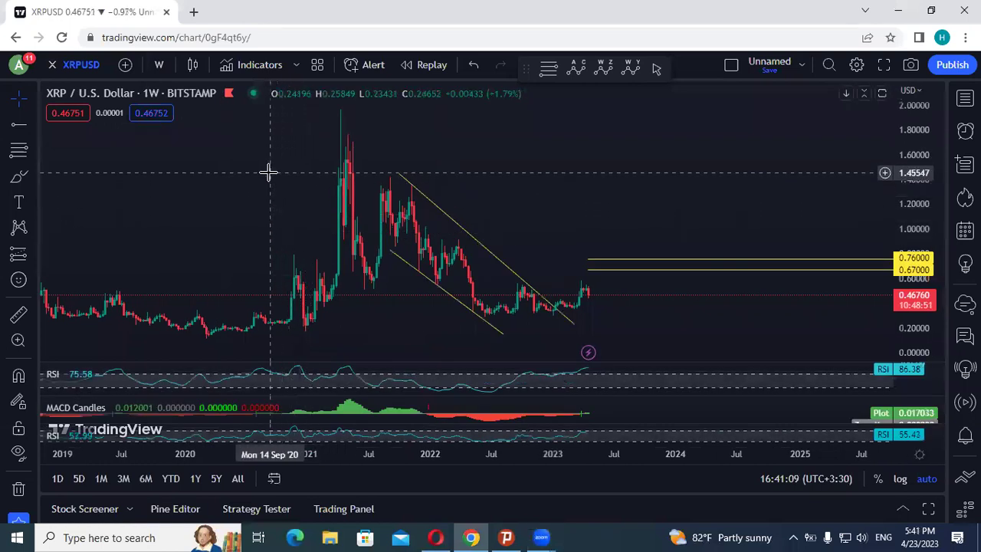
drag(246, 165, 240, 164)
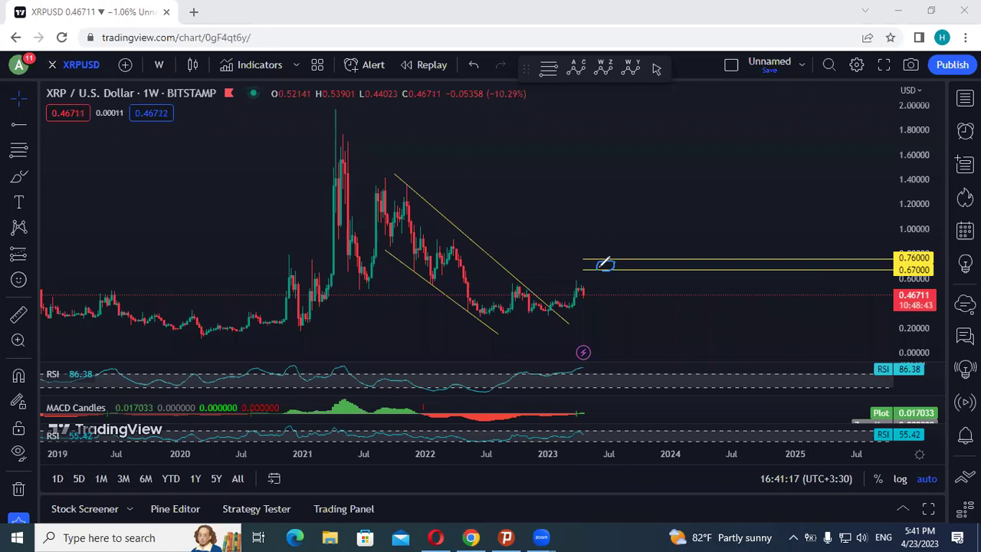
Sketch bullish price paths on the weekly chart, through the 0.67–0.76 zone and up to about 2.00, and clear the sketches
drag(604, 267, 694, 162)
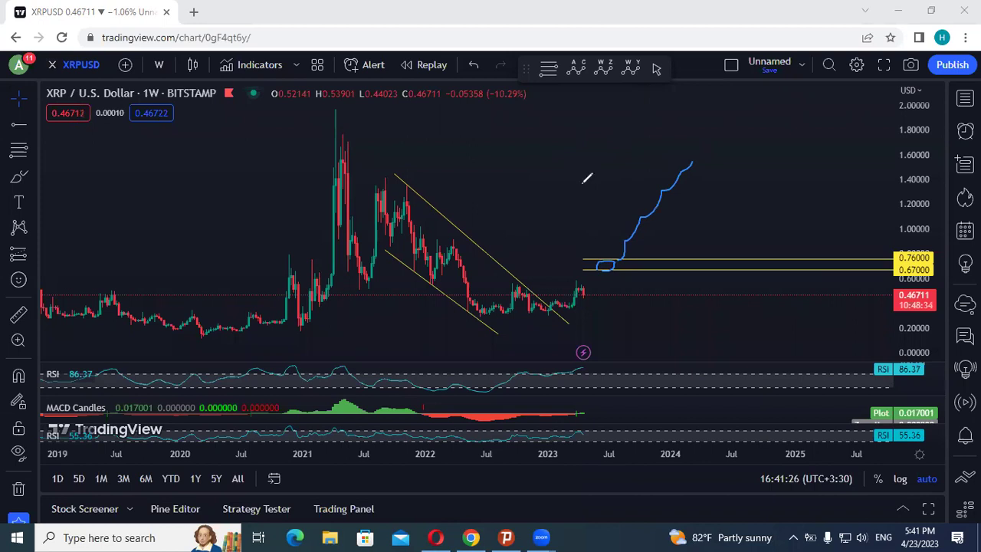
drag(472, 315, 484, 315)
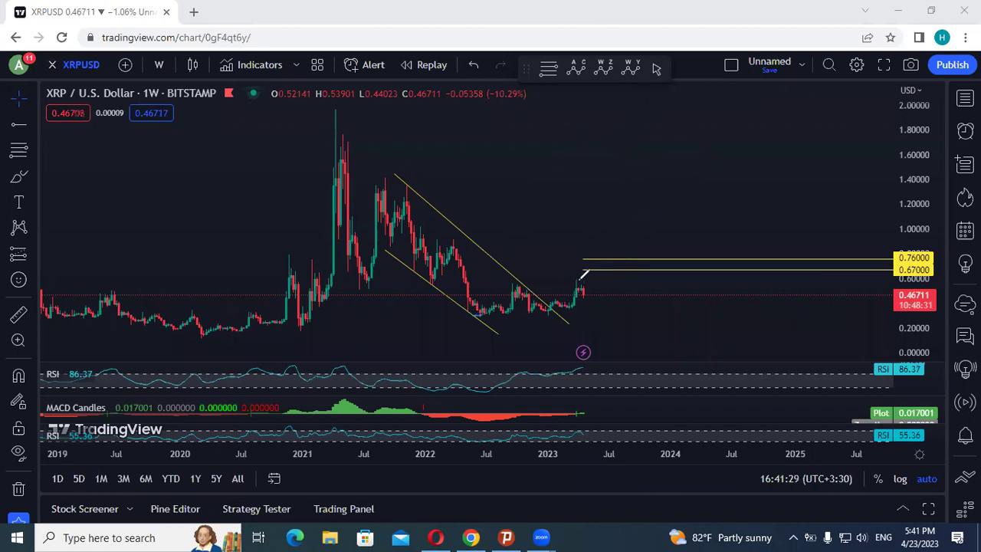
mouse_move(506, 282)
mouse_down()
mouse_move(591, 294)
mouse_move(636, 217)
mouse_up()
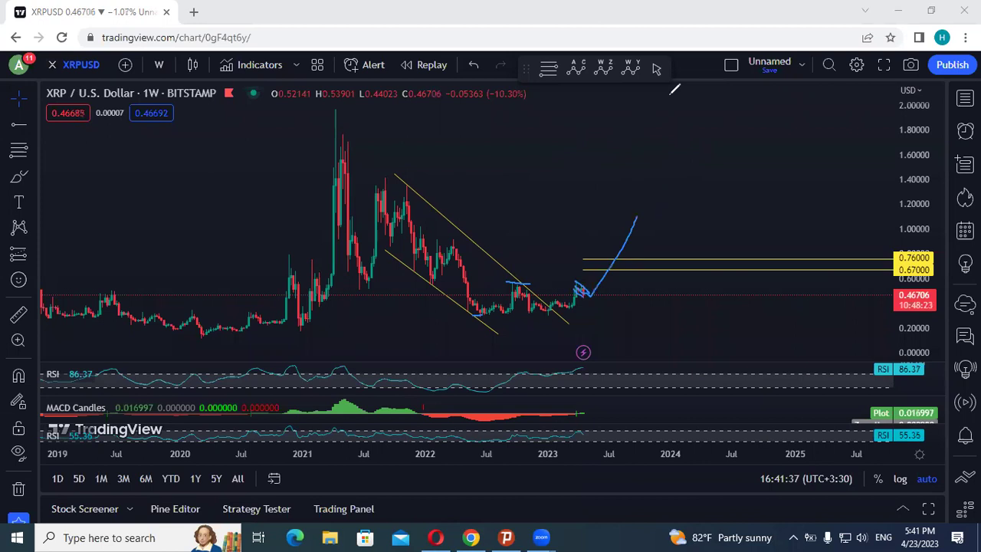
mouse_move(489, 314)
mouse_down()
mouse_move(521, 295)
mouse_move(556, 302)
mouse_move(581, 282)
mouse_move(522, 285)
mouse_move(587, 280)
mouse_move(593, 325)
mouse_move(570, 314)
mouse_move(639, 291)
mouse_move(747, 107)
mouse_up()
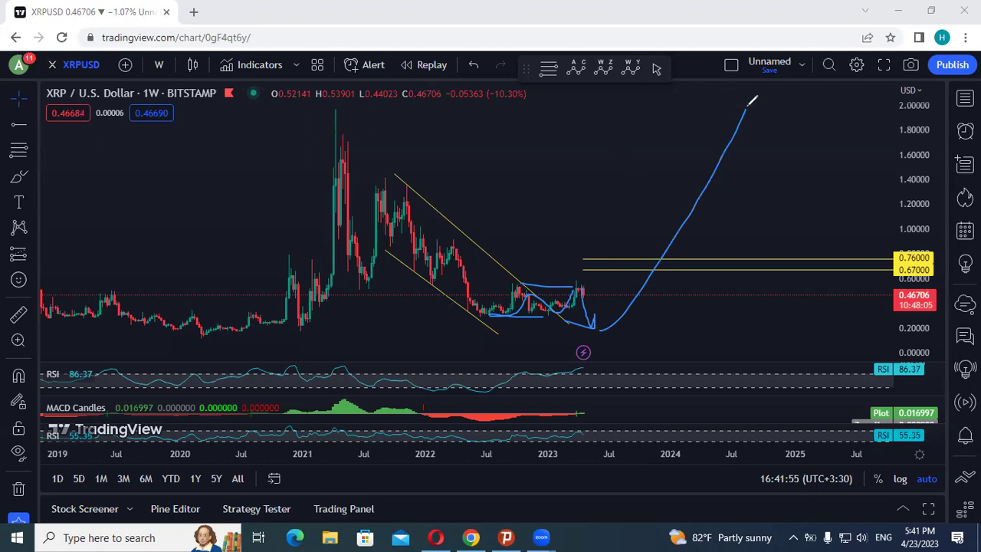
key(ctrl+z)
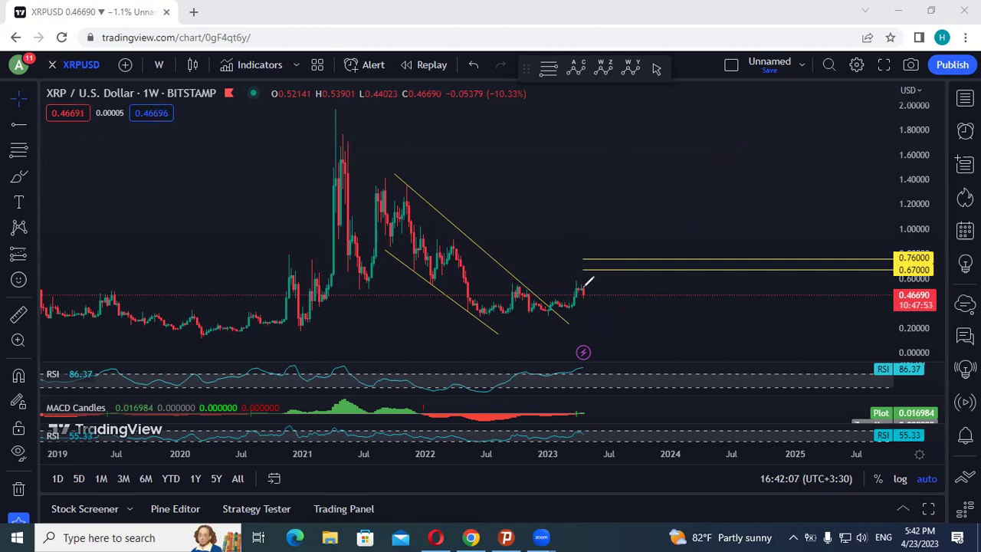
Sketch a price path from the latest weekly candle through the 0.67–0.76 zone and up to about 1.30
drag(583, 285, 590, 331)
click(661, 96)
mouse_move(577, 280)
mouse_down()
mouse_move(591, 291)
mouse_move(609, 259)
mouse_move(607, 268)
mouse_up()
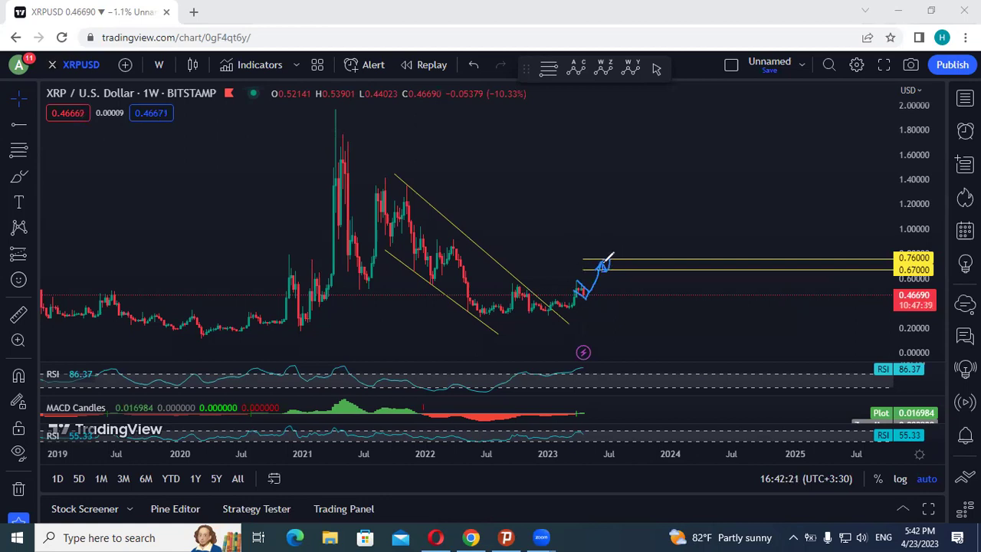
drag(605, 267, 638, 191)
Mark the weekly highs near 0.90 and 1.35, sketch rising curves toward those levels and beyond, and erase all annotations
drag(437, 239, 467, 240)
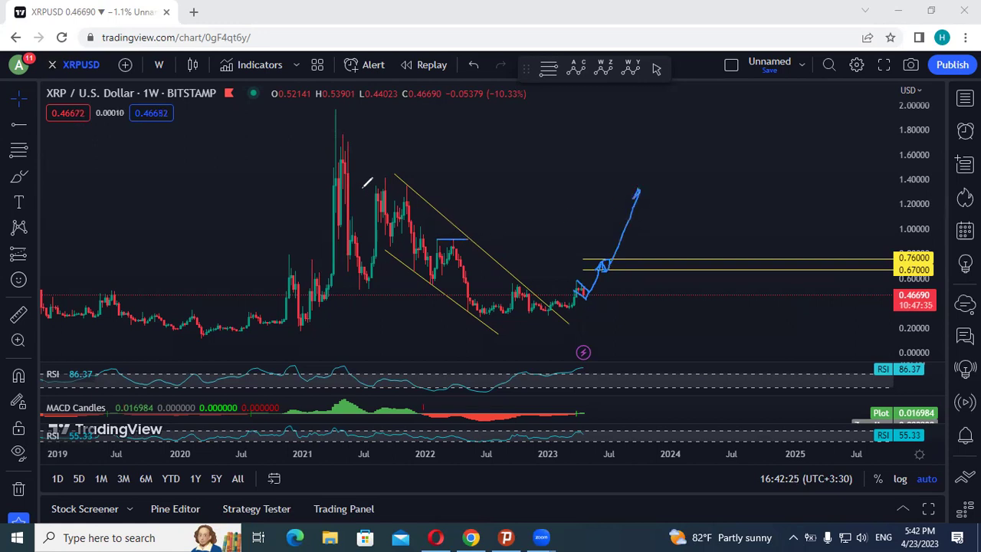
drag(367, 184, 430, 185)
mouse_move(494, 331)
mouse_down()
mouse_move(595, 254)
mouse_move(639, 192)
mouse_up()
drag(365, 265, 354, 283)
drag(391, 219, 400, 182)
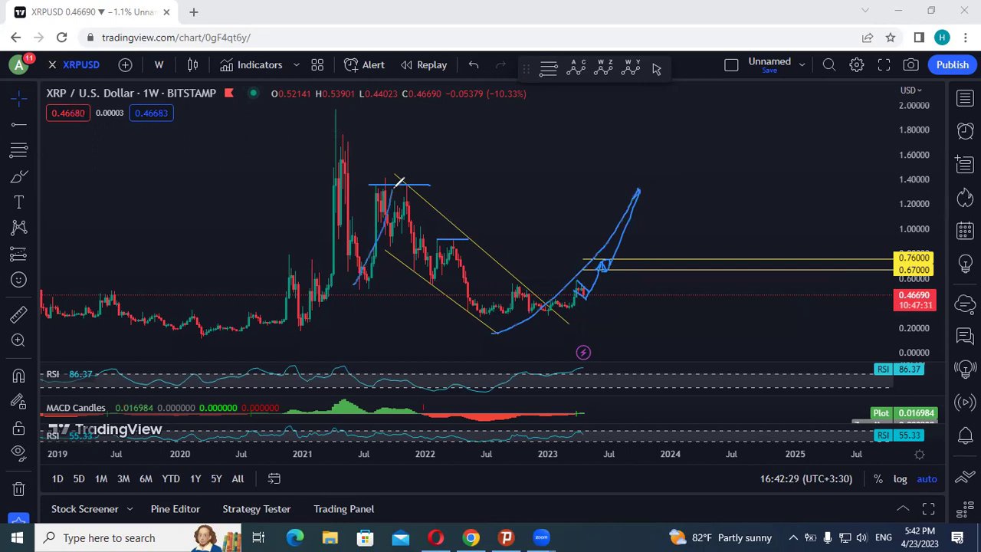
drag(645, 200, 681, 109)
key(e)
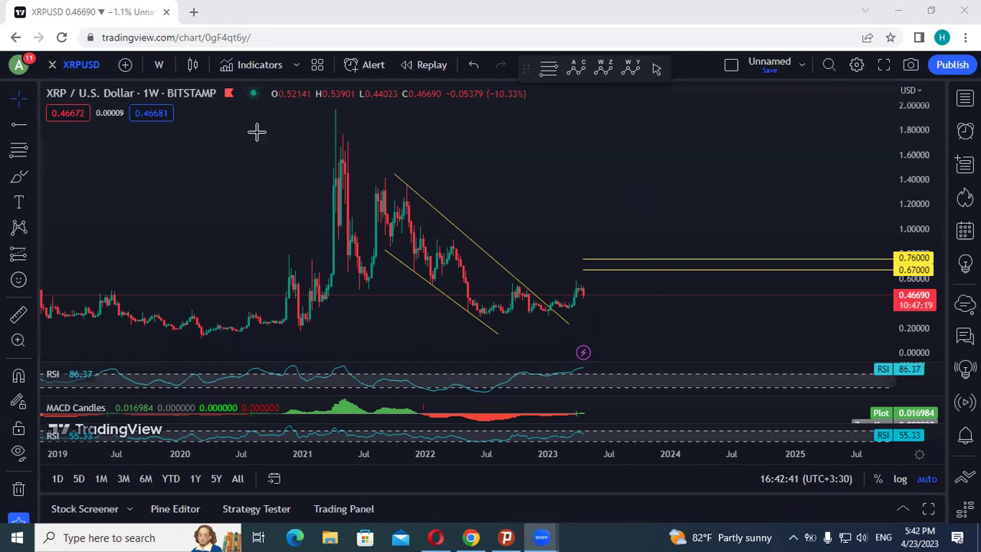
Switch the chart to the 1 day timeframe and compress the price scale around the recent candles
click(152, 66)
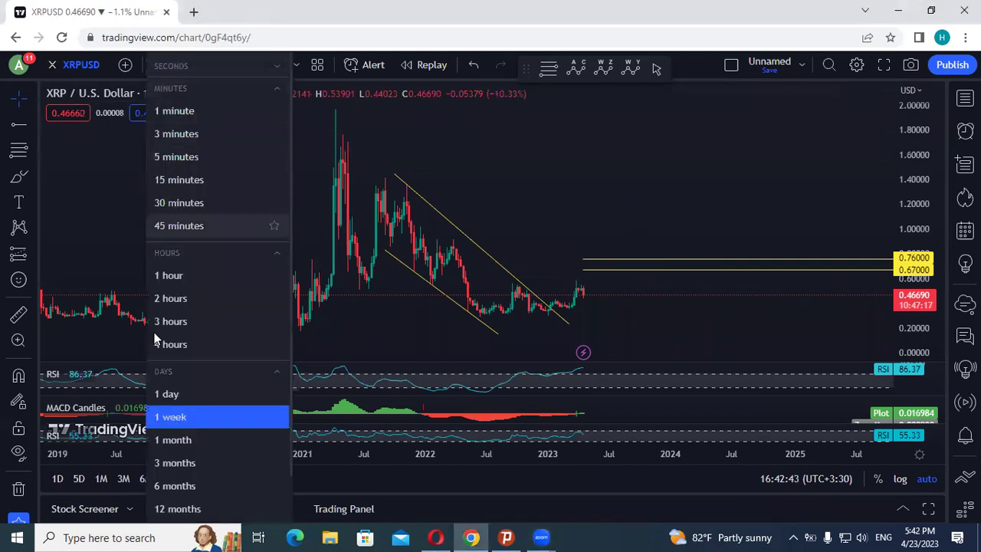
click(164, 392)
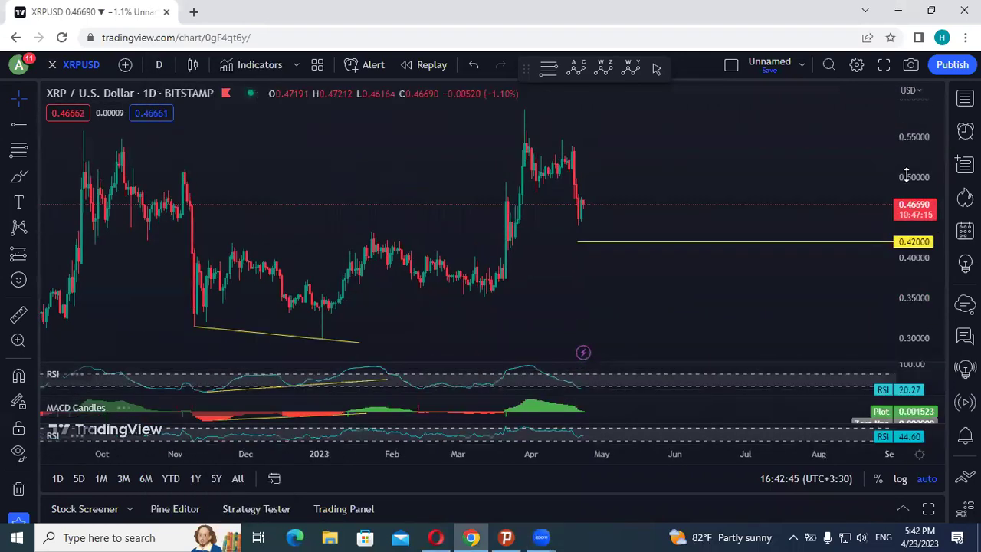
drag(907, 173, 906, 182)
drag(628, 177, 605, 197)
click(432, 98)
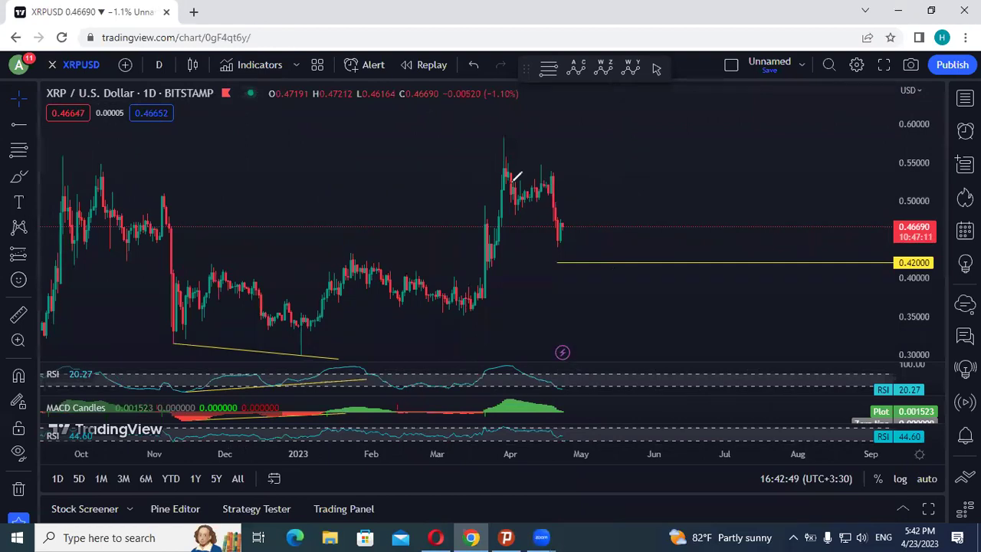
Sketch a converging triangle over the April daily candles, with the drop out of it and the preceding rally
drag(508, 202, 553, 175)
drag(505, 136, 551, 167)
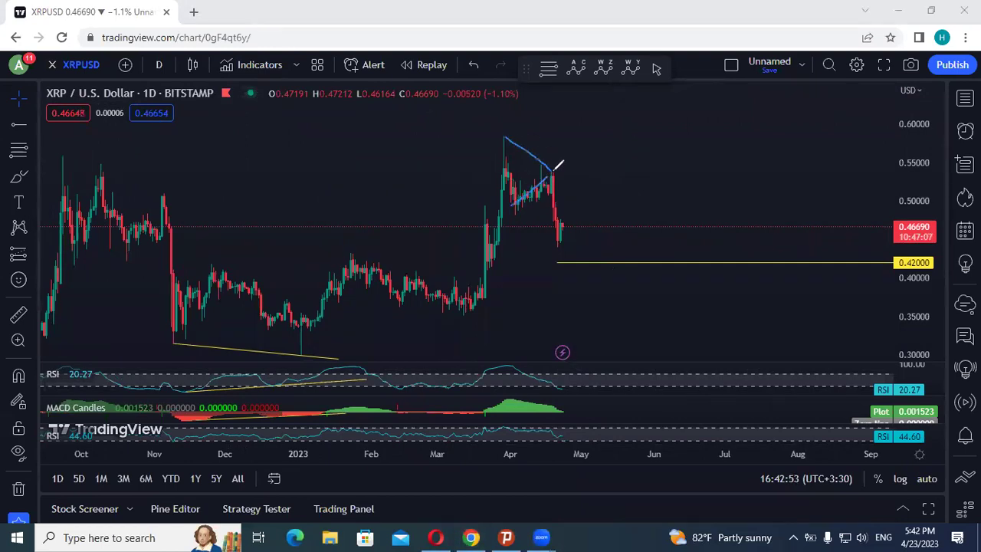
drag(520, 204, 558, 244)
mouse_move(449, 313)
mouse_down()
mouse_move(476, 272)
mouse_move(504, 158)
mouse_up()
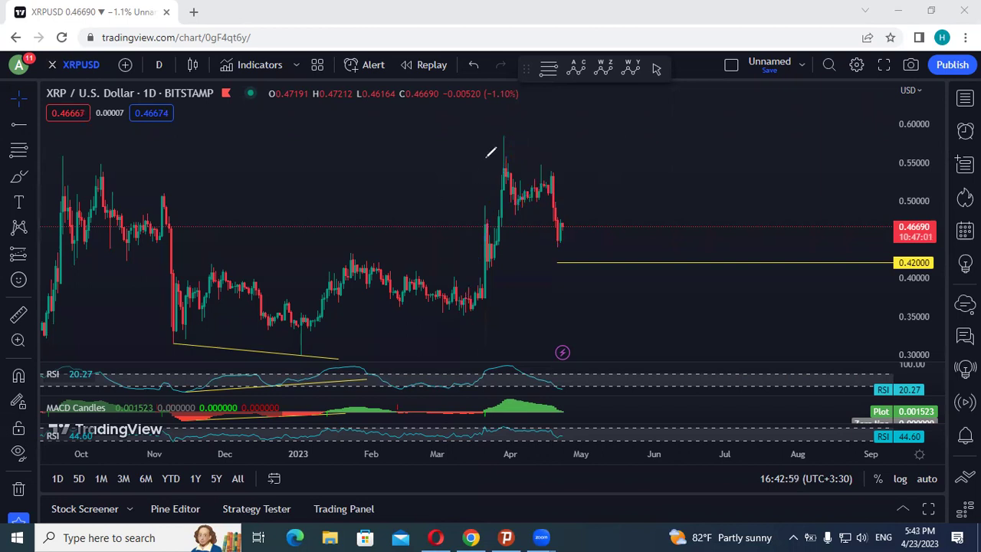
Sketch a falling line across the April decline and another over the January to March highs, and erase both
mouse_move(491, 158)
mouse_down()
mouse_move(543, 192)
mouse_move(557, 222)
mouse_up()
drag(245, 274, 438, 292)
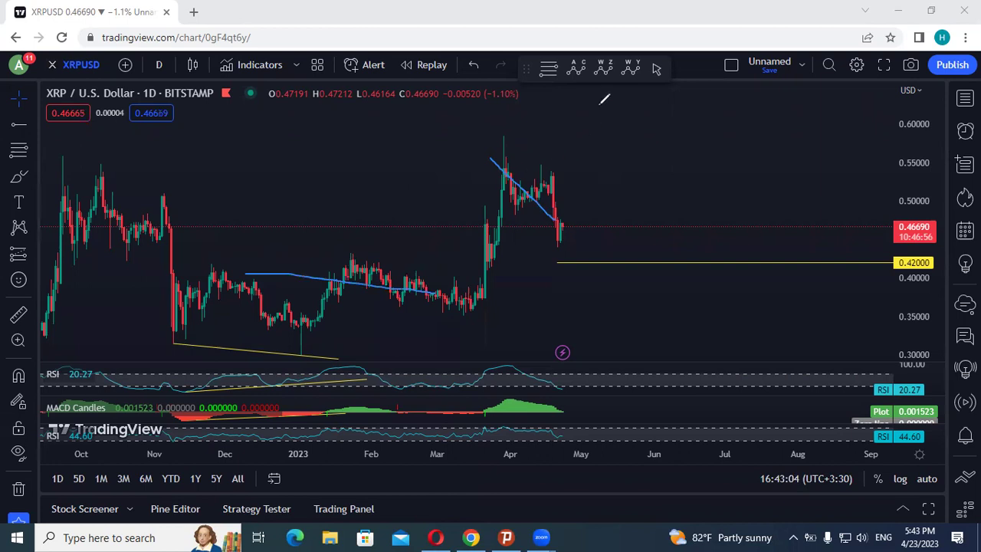
key(e)
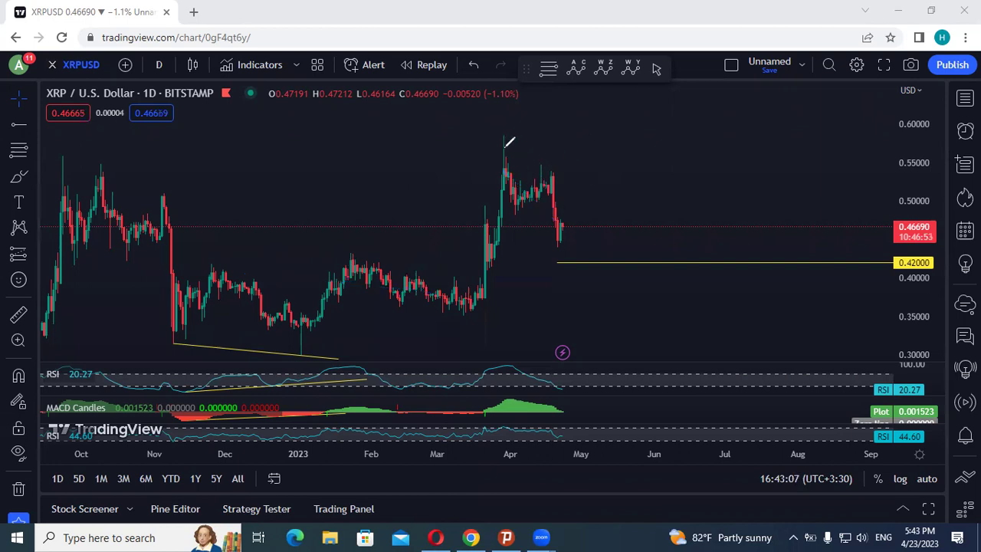
Undo the sketch at the April peak, mark the 0.42 support, draw a drop below it to about 0.31, and clear it
mouse_move(498, 168)
mouse_down()
mouse_move(543, 175)
mouse_move(557, 228)
mouse_move(582, 249)
mouse_move(570, 258)
mouse_move(606, 213)
mouse_move(642, 109)
mouse_move(649, 130)
mouse_up()
key(ctrl+z)
key(ctrl+z)
mouse_move(533, 260)
mouse_down()
mouse_move(591, 258)
mouse_move(595, 328)
mouse_move(572, 323)
mouse_up()
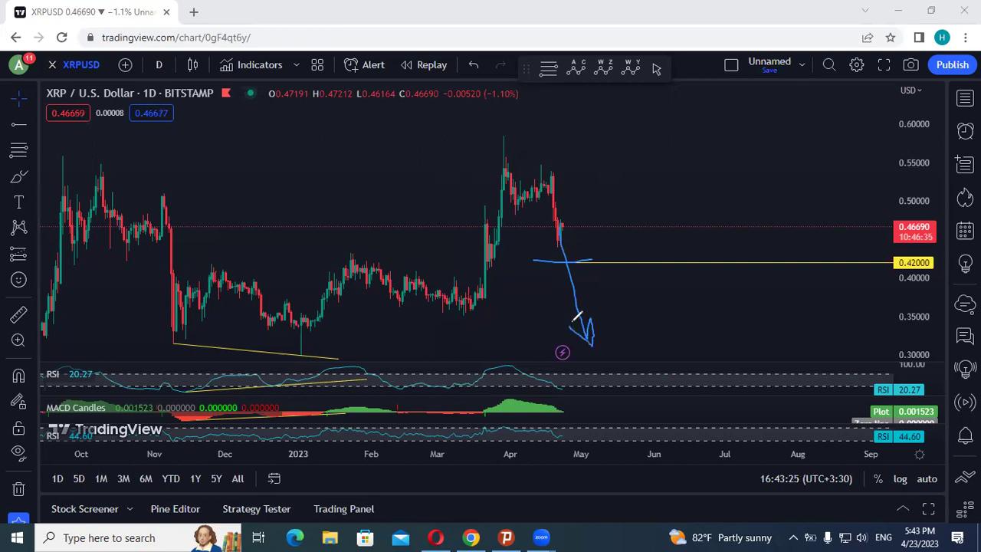
click(661, 100)
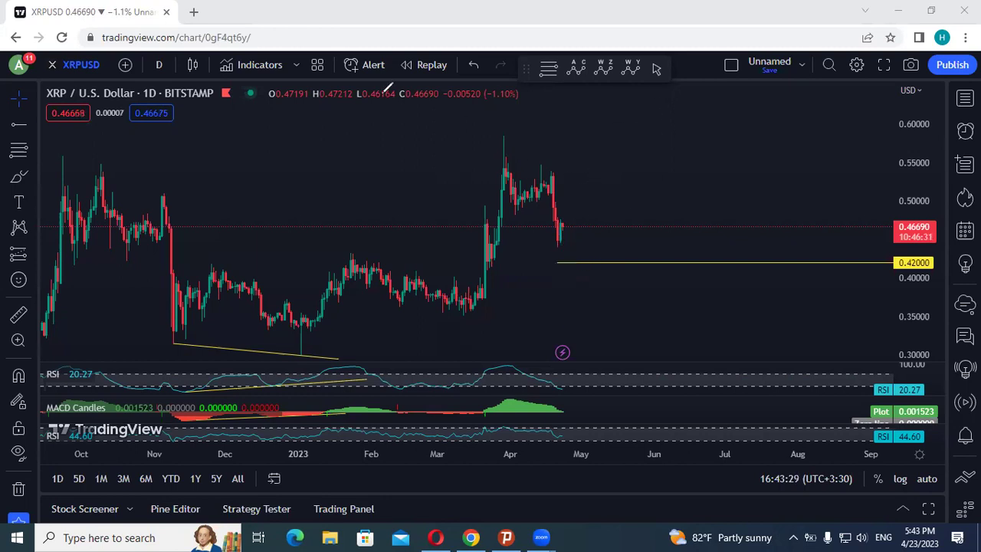
Sketch a falling channel around the April daily candles with an upper and a lower line, and leave annotation mode
mouse_move(446, 145)
mouse_down()
mouse_move(445, 172)
mouse_move(443, 159)
mouse_up()
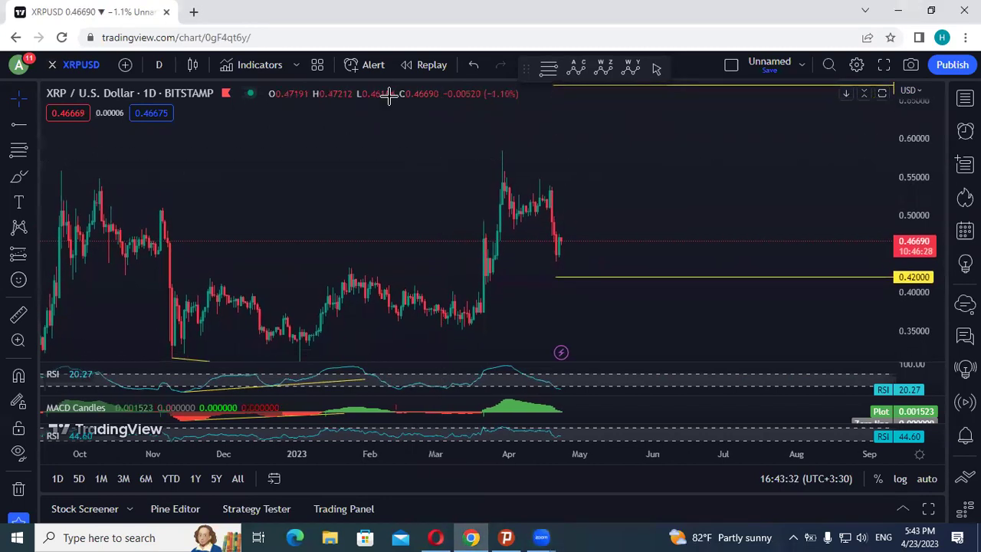
drag(523, 170, 573, 198)
drag(515, 222, 560, 252)
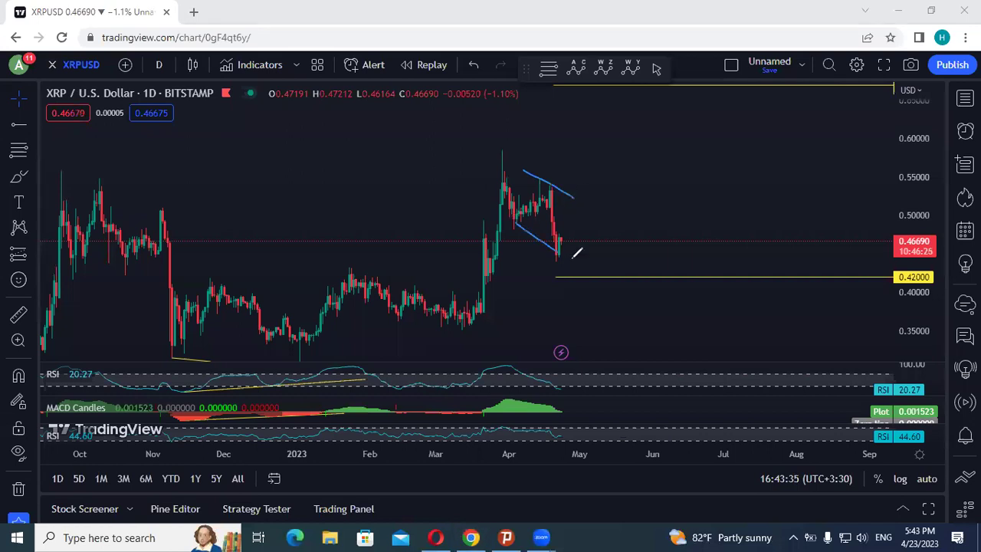
drag(515, 218, 566, 229)
key(Escape)
Circle the zone between 0.67 and 0.76 on the daily chart and sketch a rising breakout path above it
drag(911, 148, 911, 197)
drag(754, 170, 724, 280)
drag(724, 182, 712, 192)
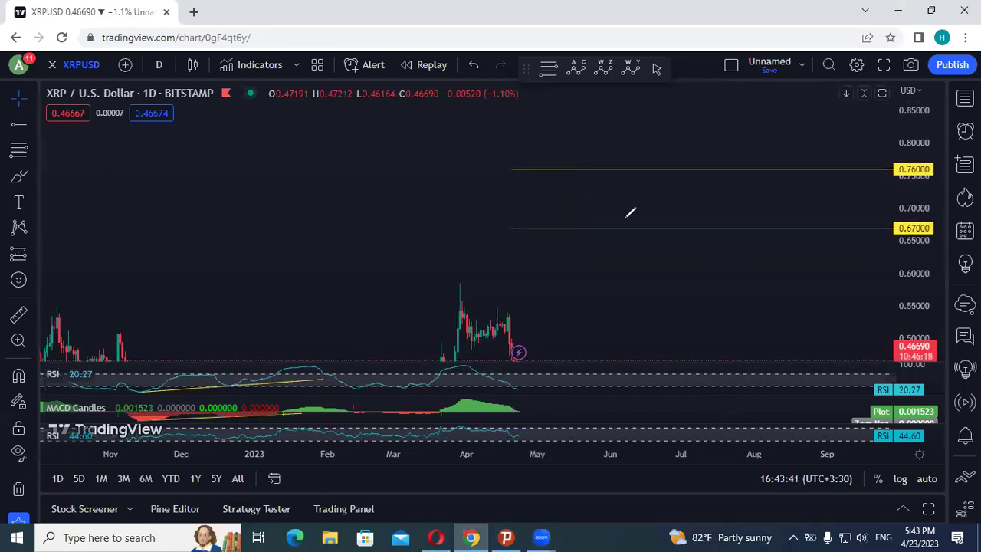
mouse_move(637, 222)
mouse_down()
mouse_move(650, 175)
mouse_move(587, 201)
mouse_move(626, 221)
mouse_up()
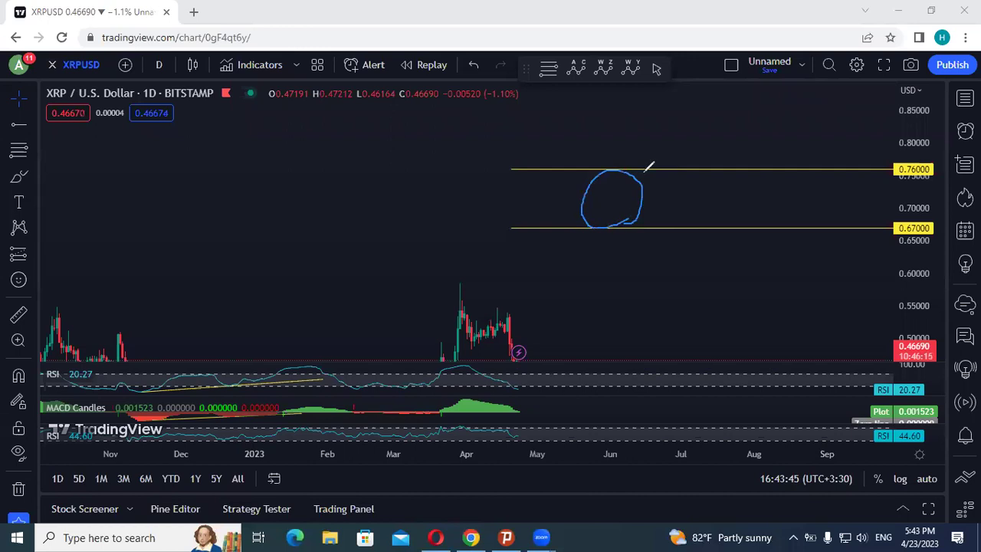
mouse_move(642, 170)
mouse_down()
mouse_move(690, 98)
mouse_move(685, 112)
mouse_up()
drag(274, 193, 291, 107)
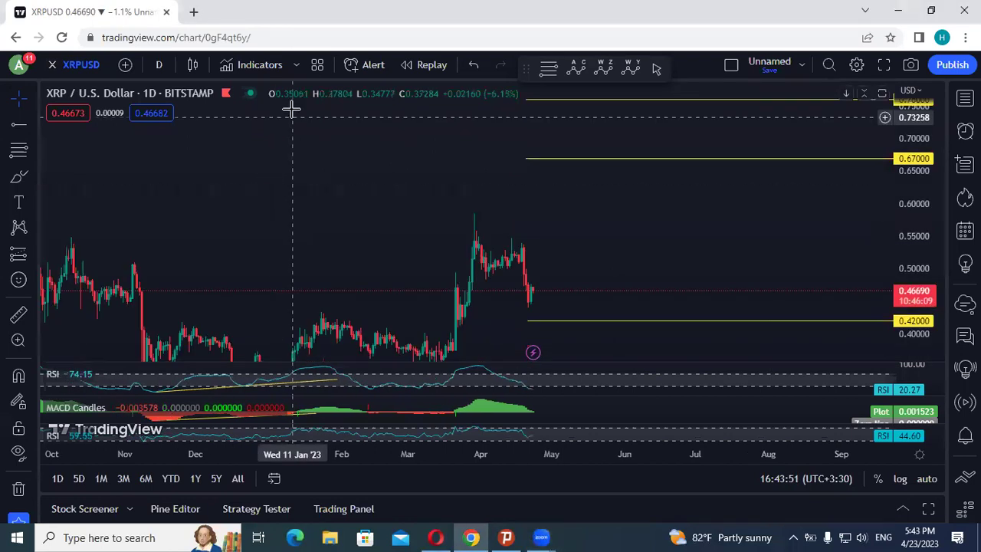
Switch the chart to the 4 hours timeframe and stretch the price scale around the latest candles and the 0.42 line
click(160, 67)
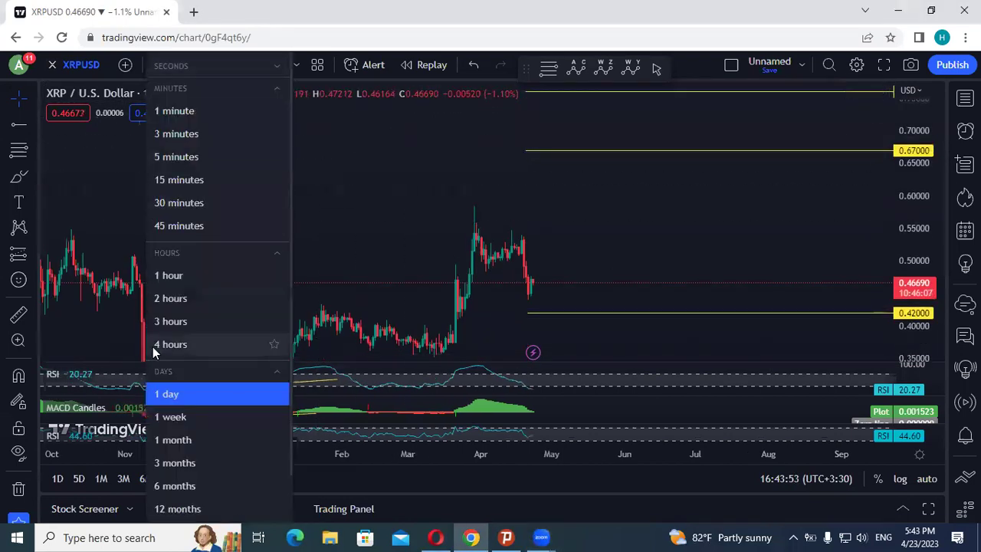
click(153, 345)
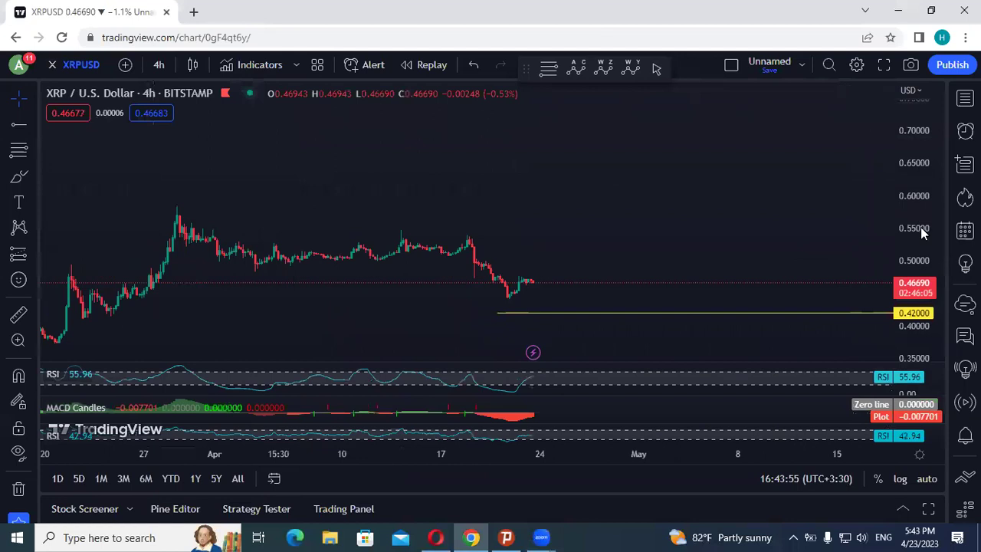
double_click(920, 226)
drag(919, 224, 918, 213)
drag(715, 199, 764, 282)
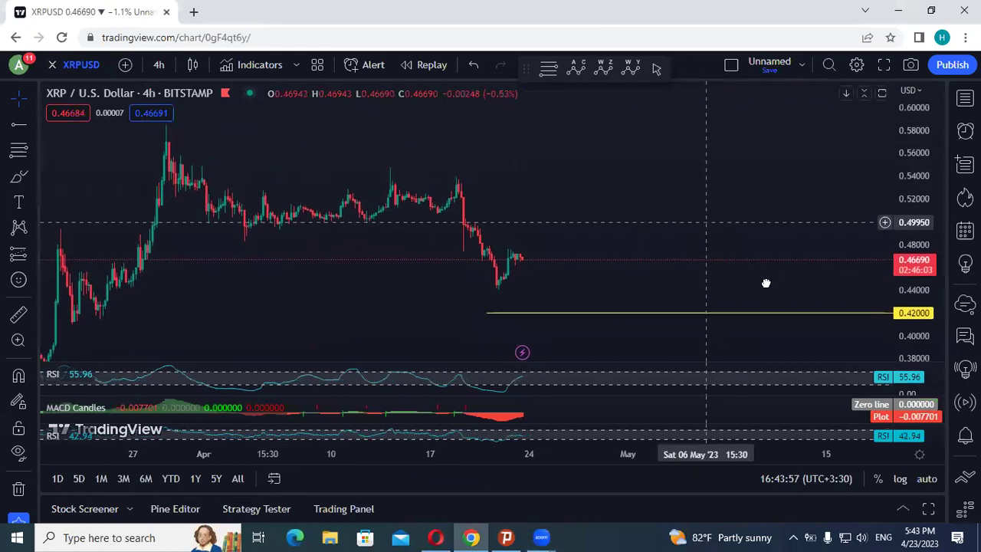
drag(682, 265, 576, 158)
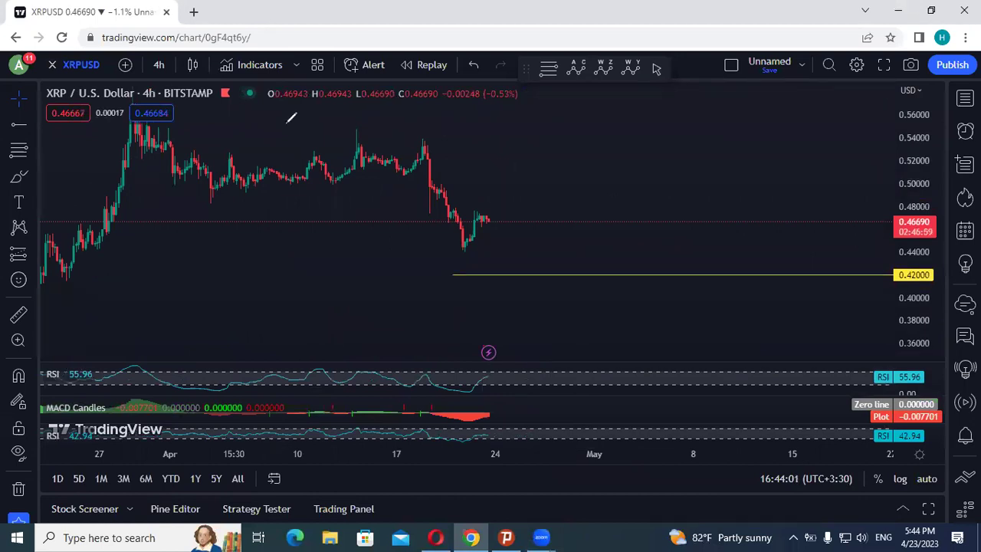
Sketch a pullback to 0.42 and a rally to about 0.55 on the 4-hour chart, circle the RSI and MACD readings, and clear everything
drag(479, 209, 499, 218)
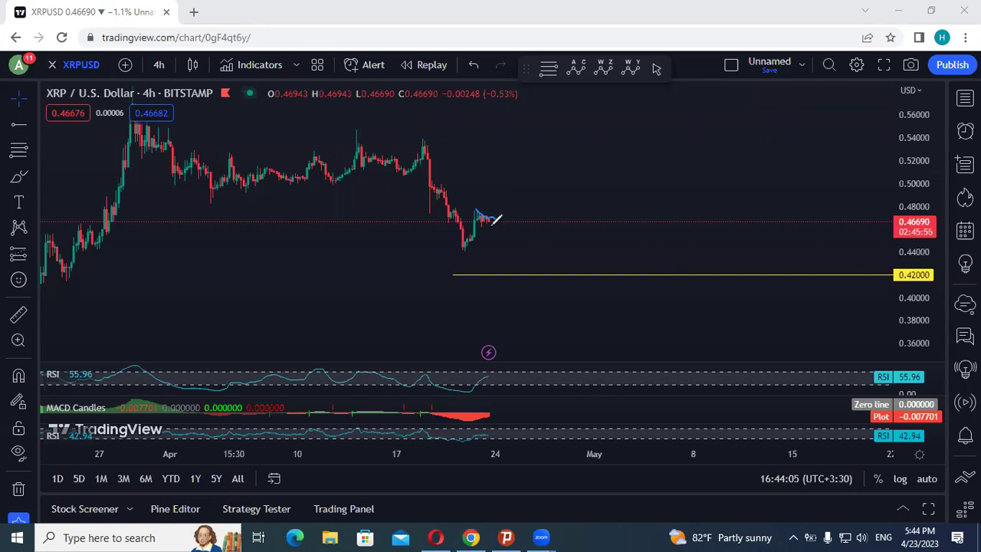
mouse_move(472, 210)
mouse_down()
mouse_move(492, 224)
mouse_move(510, 196)
mouse_up()
mouse_move(455, 248)
mouse_down()
mouse_move(498, 197)
mouse_move(518, 271)
mouse_move(524, 264)
mouse_move(513, 267)
mouse_up()
mouse_move(457, 392)
mouse_down()
mouse_move(496, 392)
mouse_move(479, 353)
mouse_move(464, 405)
mouse_up()
drag(531, 276, 600, 162)
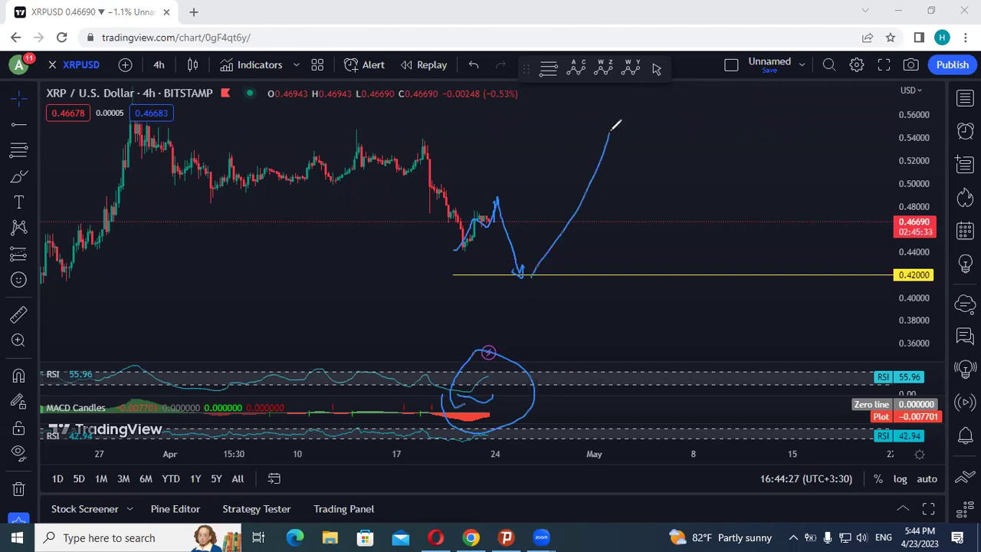
click(631, 93)
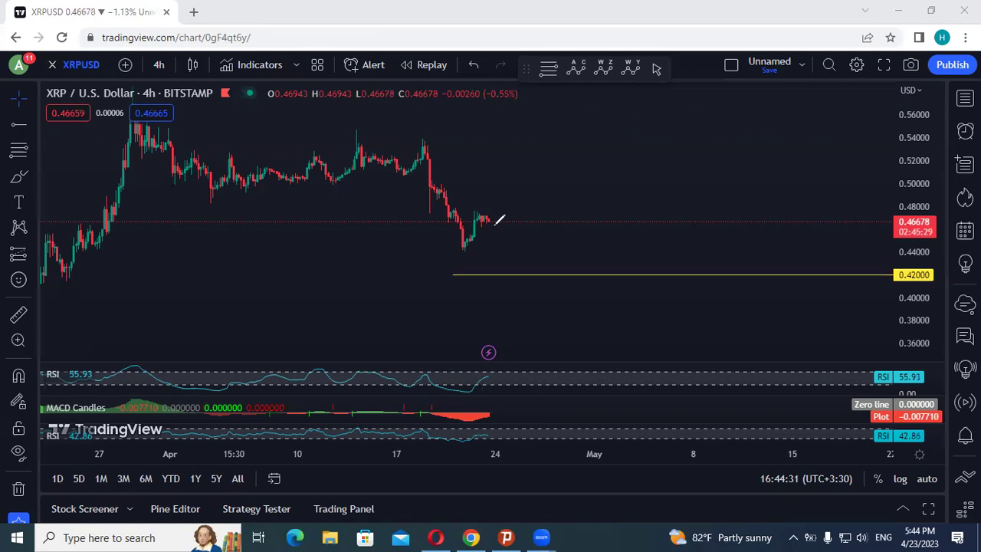
Sketch a small rise to about 0.48 and a drop to about 0.43 on the 4-hour chart, mark the MACD, and clear the sketches
drag(494, 216, 503, 203)
drag(502, 202, 516, 267)
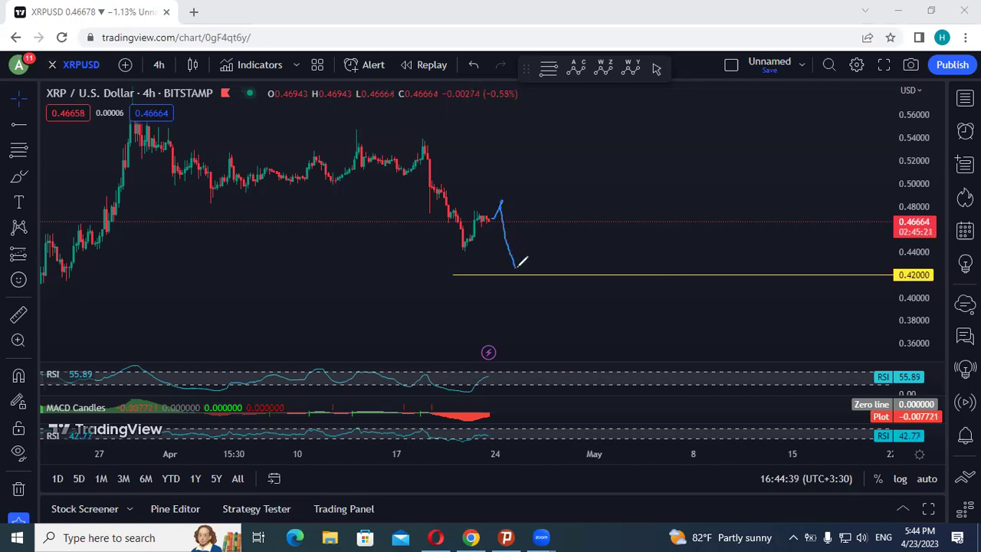
mouse_move(420, 420)
mouse_down()
mouse_move(483, 349)
mouse_move(459, 434)
mouse_move(490, 410)
mouse_up()
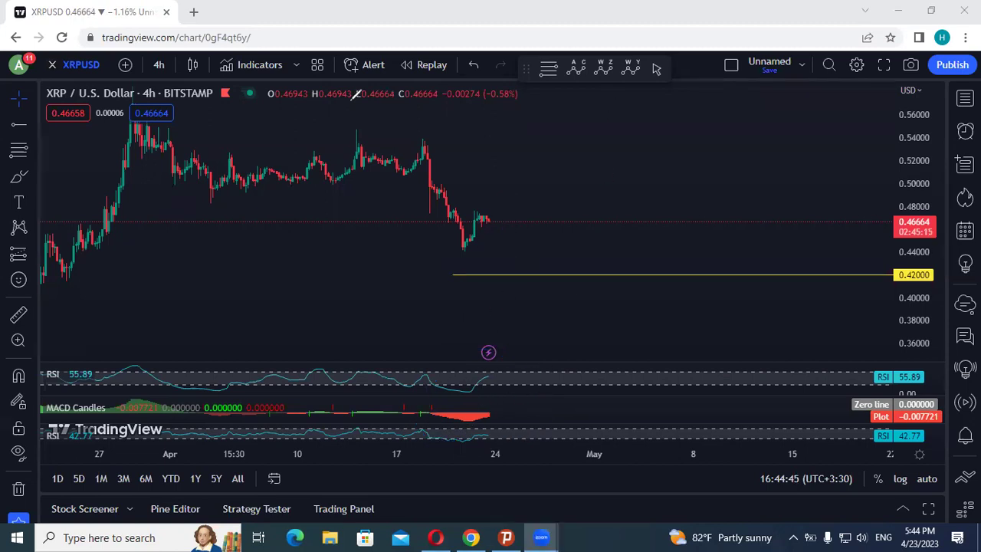
mouse_move(301, 258)
mouse_down()
mouse_move(342, 283)
mouse_move(326, 273)
mouse_up()
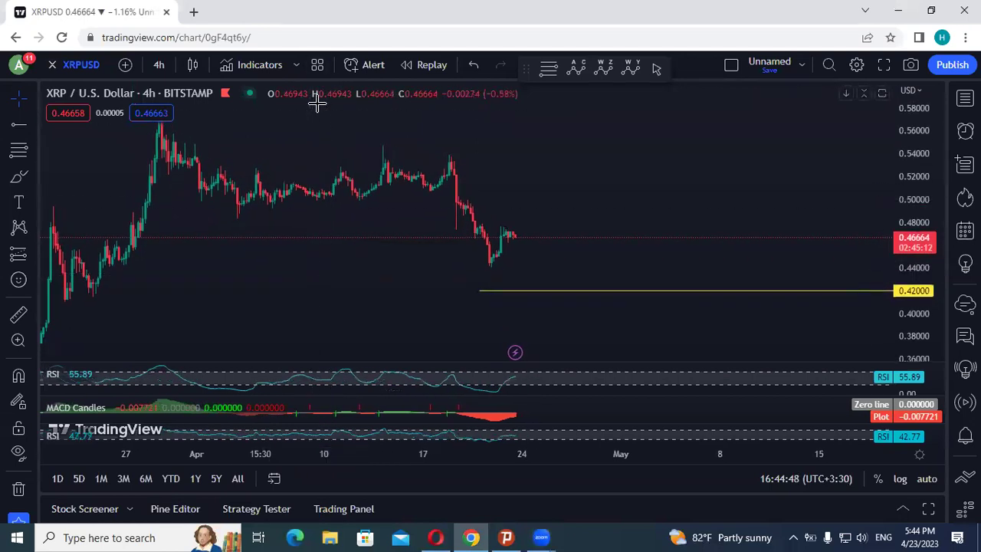
mouse_move(501, 222)
mouse_down()
mouse_move(522, 236)
mouse_move(512, 243)
mouse_up()
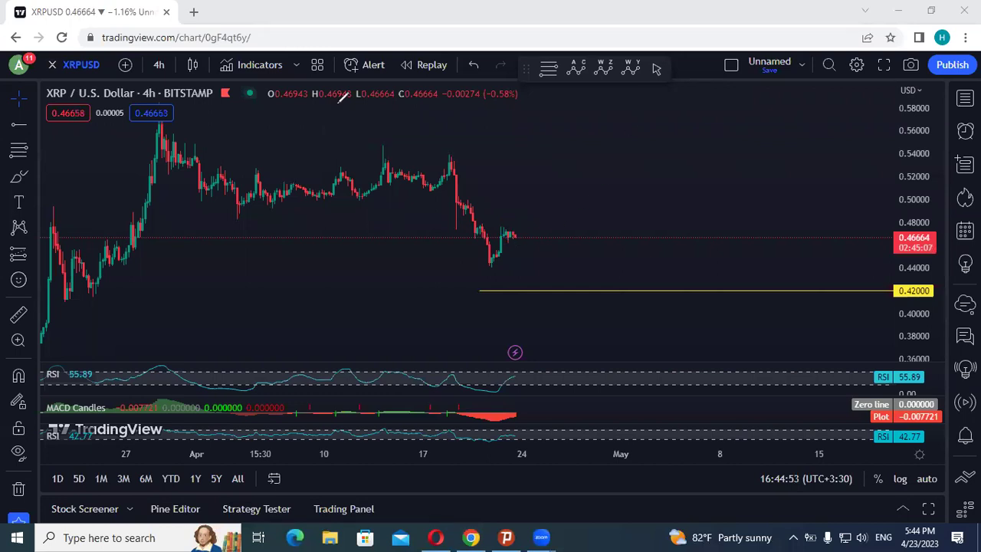
Switch the chart to the 1 hour timeframe and stretch the price scale around the latest candles and the 0.42 line
click(160, 71)
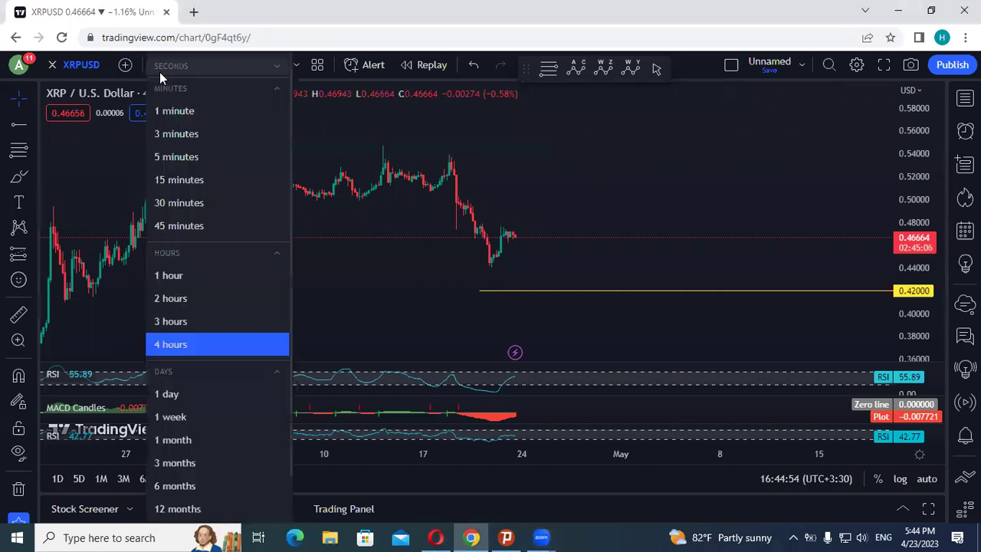
click(163, 275)
drag(905, 213, 902, 198)
drag(621, 199, 629, 136)
drag(910, 288, 907, 268)
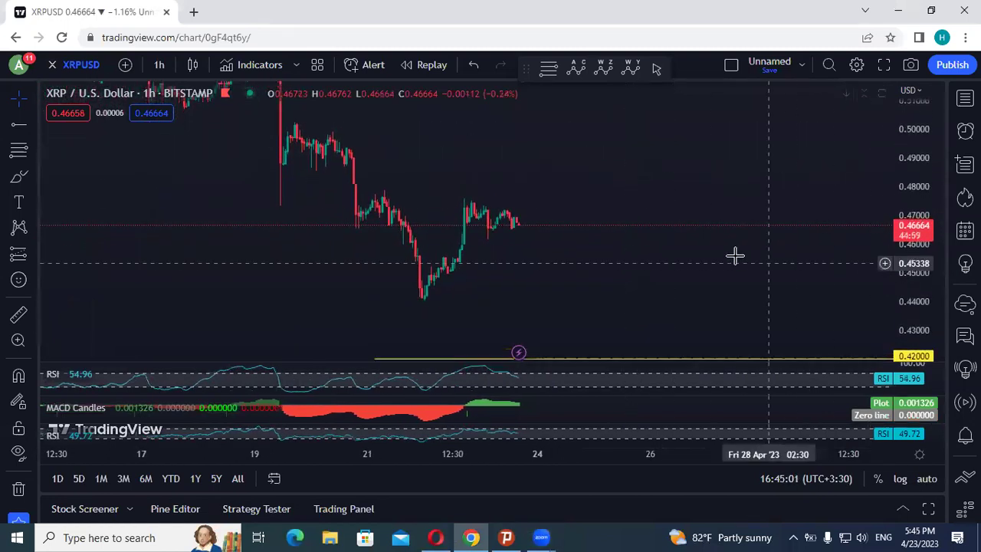
drag(726, 252, 709, 236)
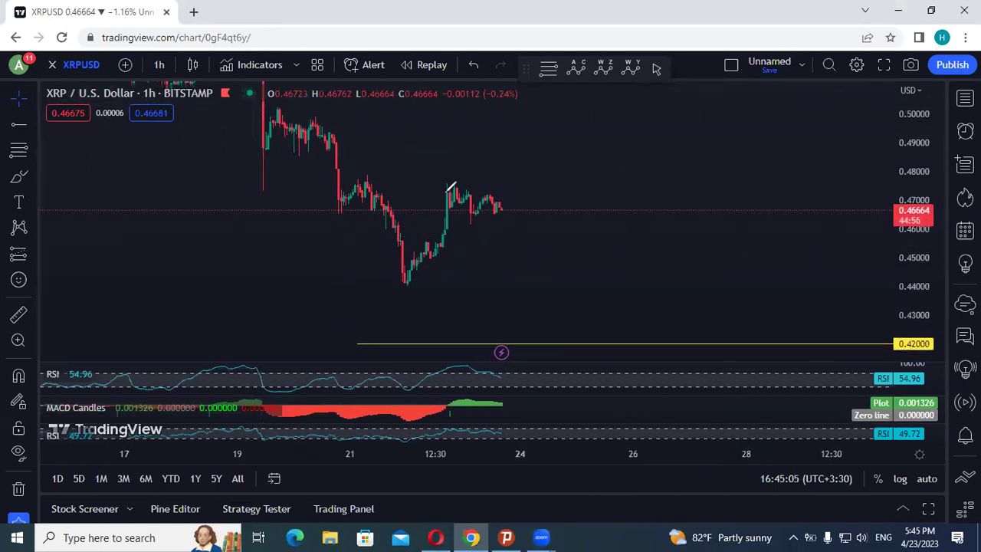
Sketch a falling channel over the latest hourly candles with a rising breakout path to about 0.50, and clear the sketches
drag(451, 181, 519, 207)
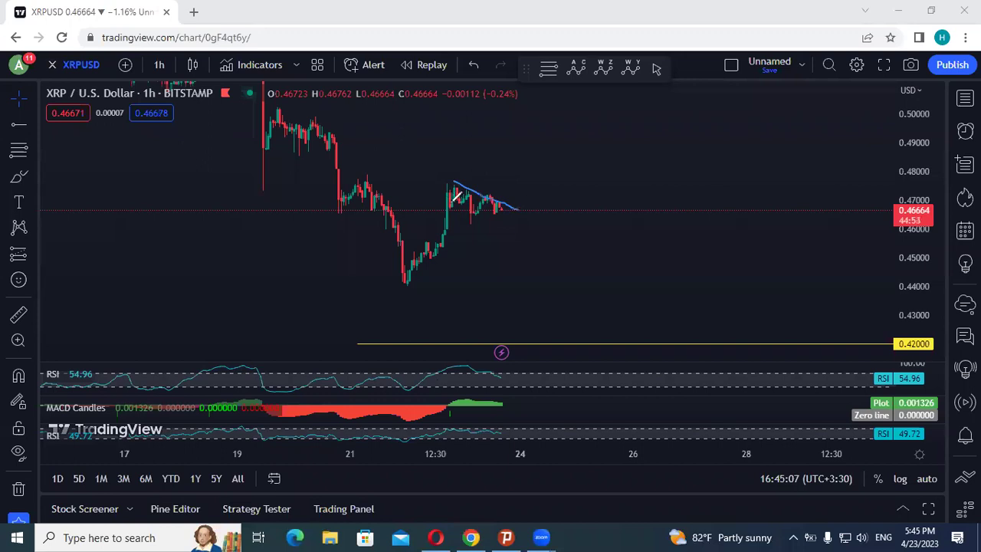
drag(452, 203, 519, 235)
mouse_move(406, 285)
mouse_down()
mouse_move(461, 215)
mouse_move(524, 219)
mouse_move(607, 124)
mouse_up()
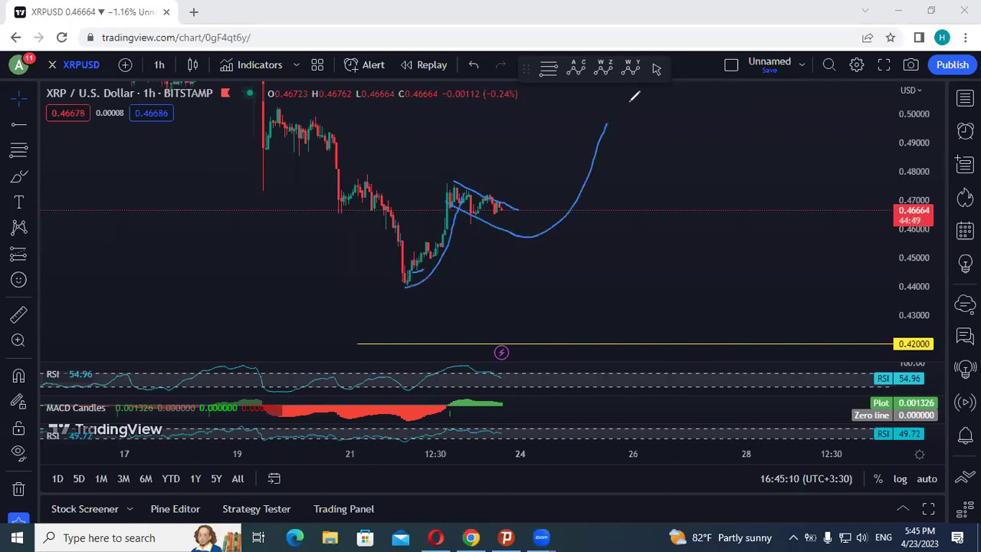
key(e)
mouse_move(528, 266)
mouse_down()
mouse_move(580, 223)
mouse_move(584, 181)
mouse_move(593, 190)
mouse_move(613, 129)
mouse_up()
key(ctrl+z)
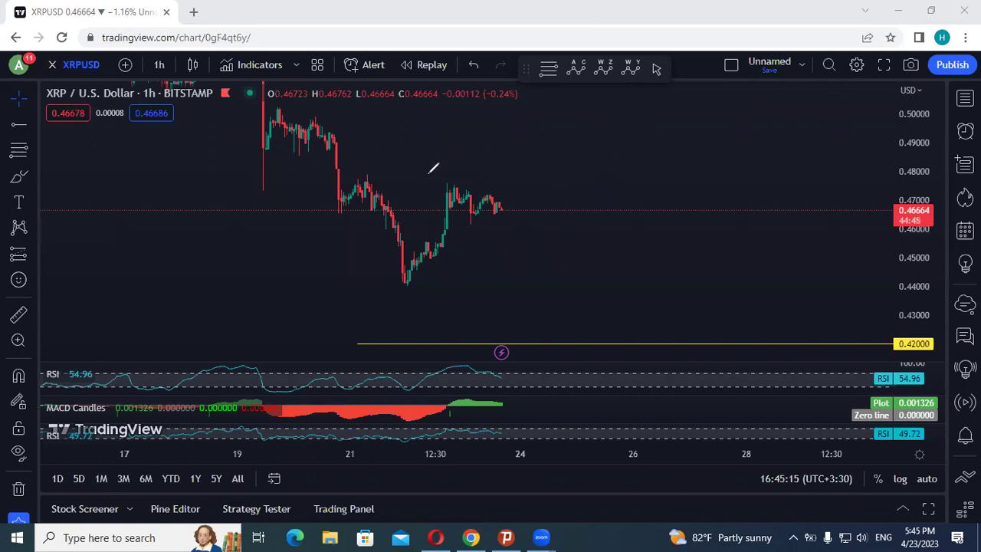
Mark horizontal levels at about 0.475 and 0.463 around the latest hourly candles, link the two recent peaks, and clear the marks
drag(420, 182, 530, 185)
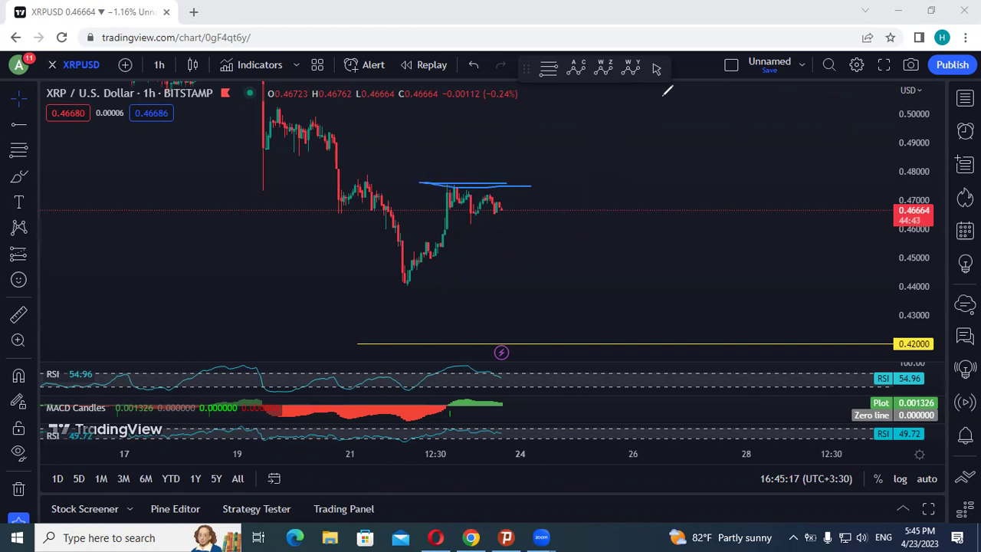
key(ctrl+z)
drag(422, 183, 519, 184)
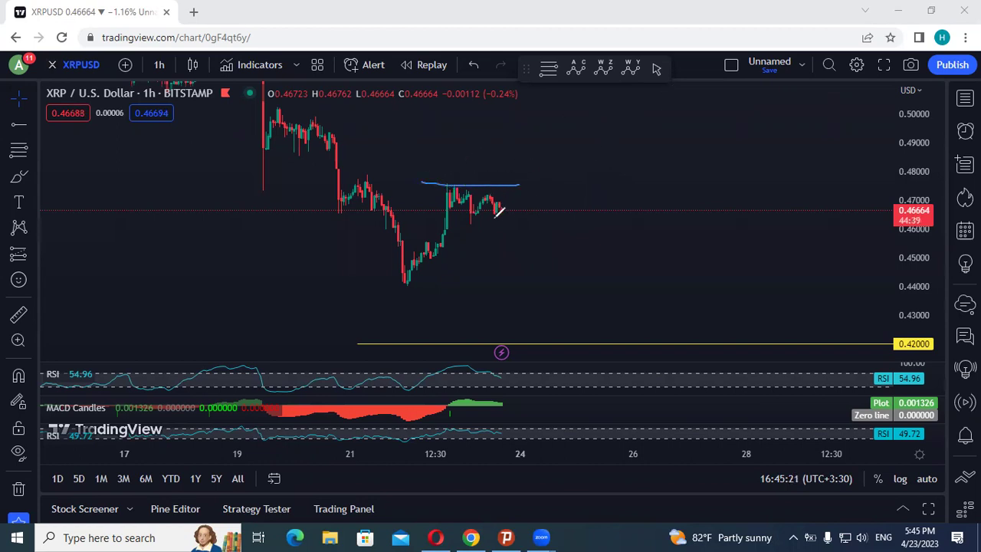
drag(492, 222, 513, 184)
mouse_move(475, 193)
mouse_down()
mouse_move(511, 192)
mouse_move(506, 239)
mouse_up()
drag(441, 221, 527, 221)
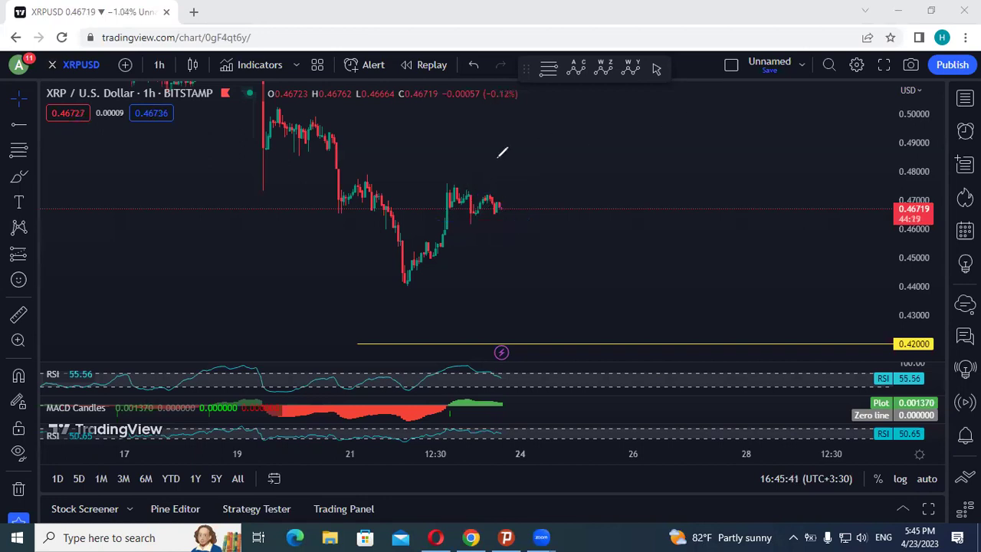
mouse_move(437, 185)
mouse_down()
mouse_move(475, 185)
mouse_move(464, 177)
mouse_move(521, 193)
mouse_up()
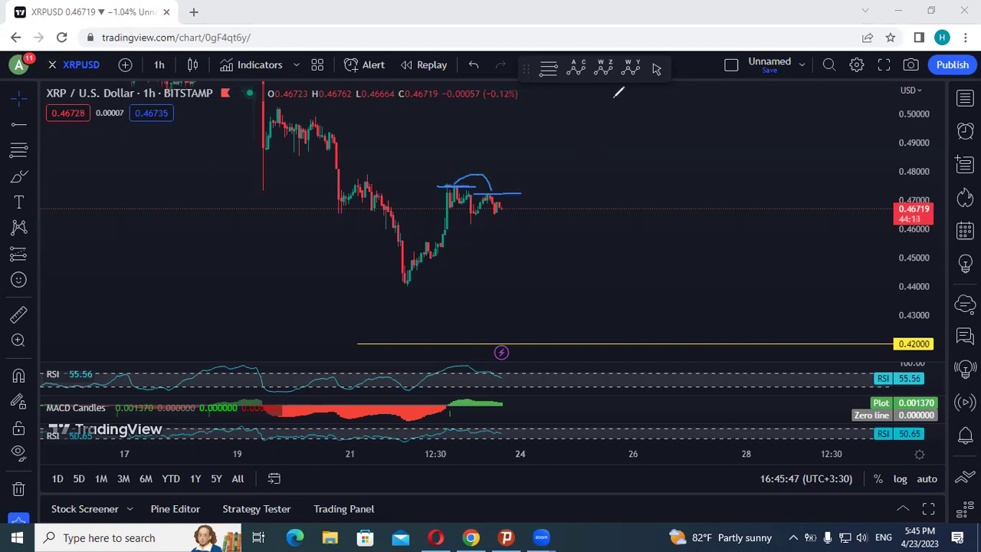
drag(433, 182, 500, 181)
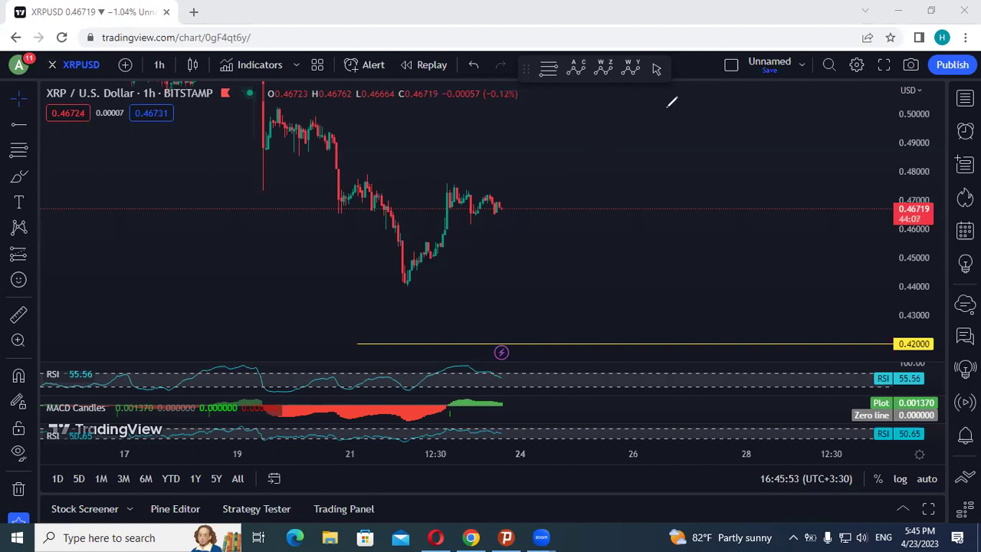
Sketch a falling channel around the latest hourly candles with a breakout arrow to about 0.50 and a following decline, and clear everything
drag(448, 177, 512, 201)
mouse_move(450, 200)
mouse_down()
mouse_move(499, 219)
mouse_move(564, 117)
mouse_move(543, 133)
mouse_move(568, 131)
mouse_up()
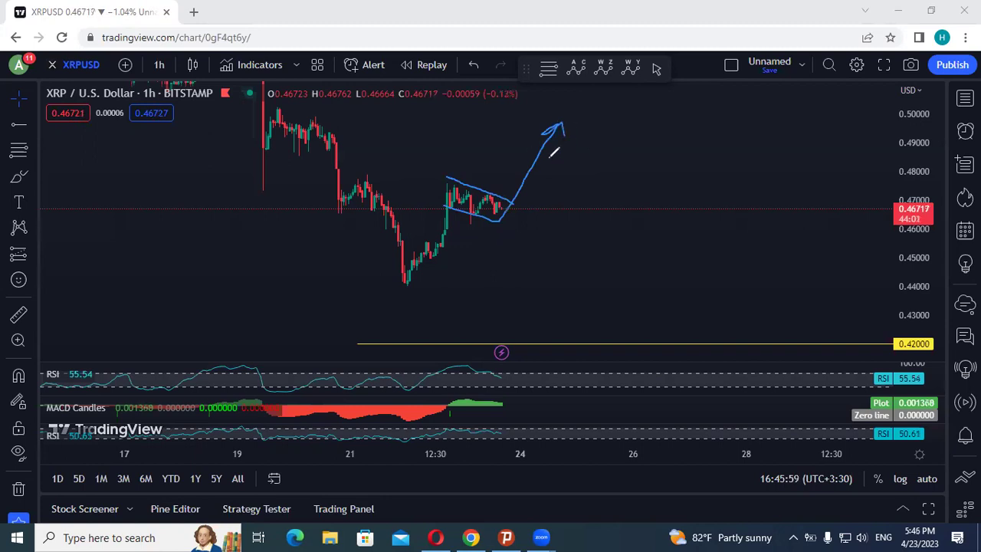
mouse_move(557, 169)
mouse_down()
mouse_move(602, 131)
mouse_move(619, 89)
mouse_move(632, 204)
mouse_move(652, 240)
mouse_move(626, 260)
mouse_up()
key(e)
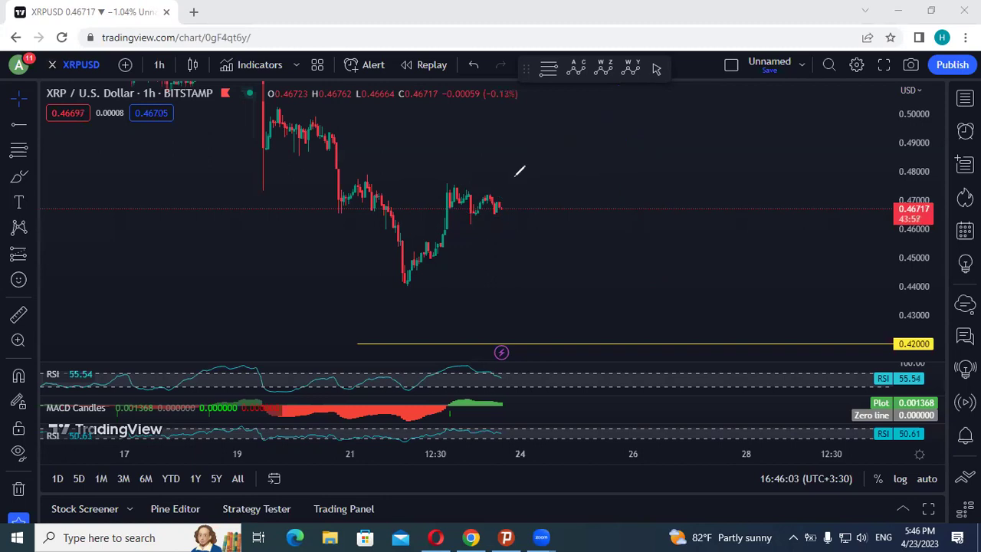
Trace the hourly rally as a flagpole, sketch the flag channel with an upward arrow to about 0.50, and clear the sketches
mouse_move(416, 183)
mouse_down()
mouse_move(382, 208)
mouse_move(378, 282)
mouse_move(408, 282)
mouse_up()
drag(448, 180, 512, 196)
mouse_move(450, 198)
mouse_down()
mouse_move(498, 219)
mouse_move(563, 121)
mouse_move(542, 135)
mouse_up()
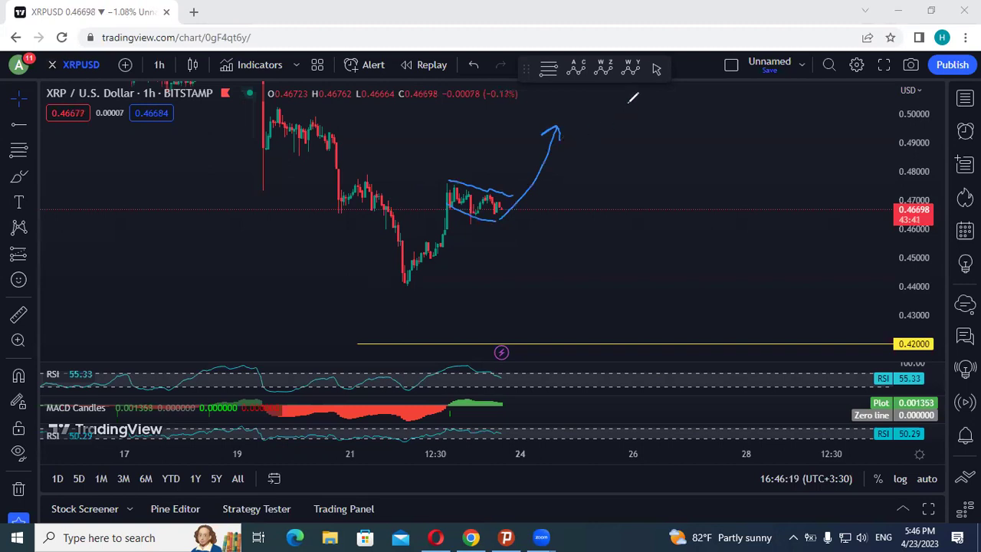
key(e)
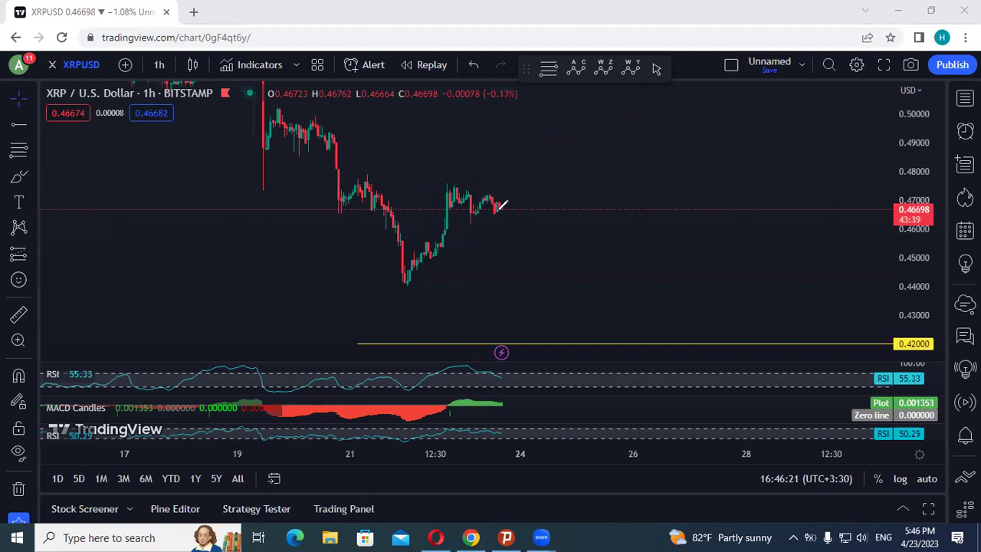
Sketch a channel breakout to about 0.49 with a drop to 0.44, circle the hourly RSI and MACD readings, and clear the sketches
mouse_move(452, 179)
mouse_down()
mouse_move(498, 202)
mouse_move(488, 219)
mouse_move(534, 141)
mouse_move(533, 287)
mouse_up()
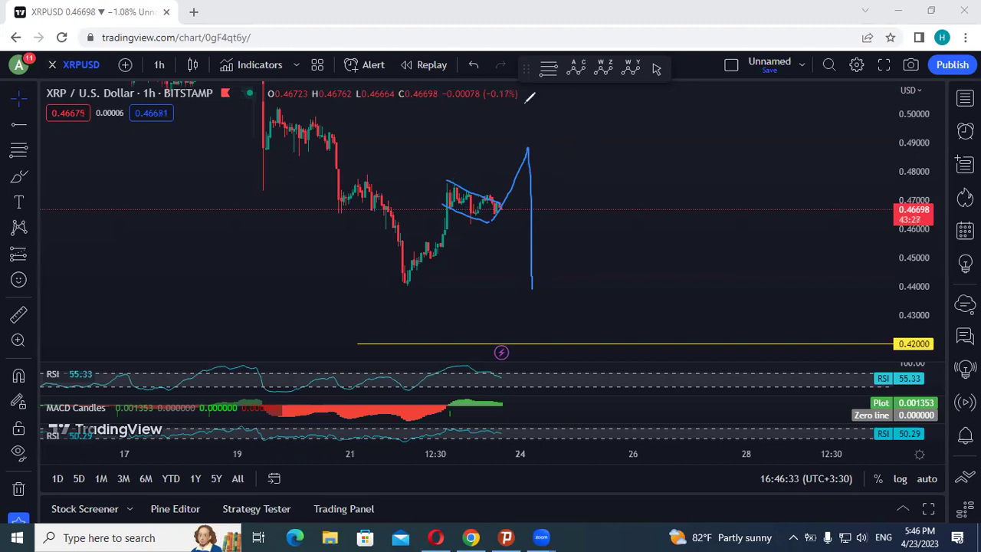
key(ctrl+z)
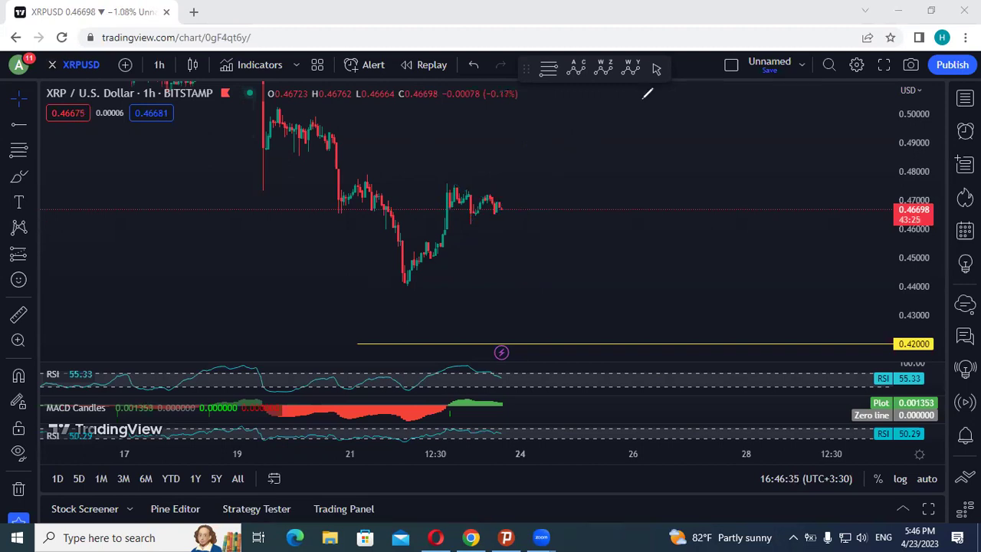
drag(498, 216, 531, 158)
mouse_move(435, 434)
mouse_down()
mouse_move(529, 372)
mouse_move(423, 399)
mouse_move(460, 417)
mouse_up()
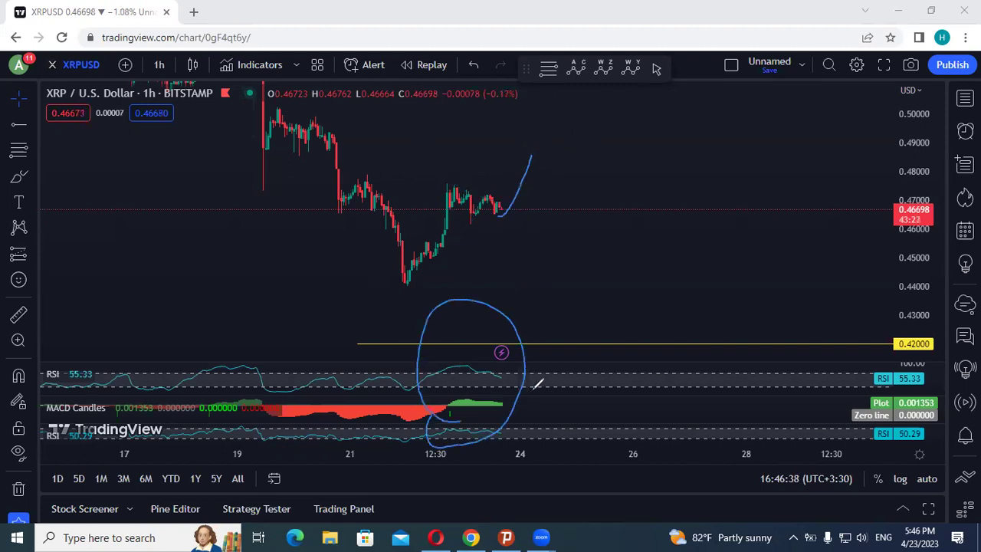
click(637, 92)
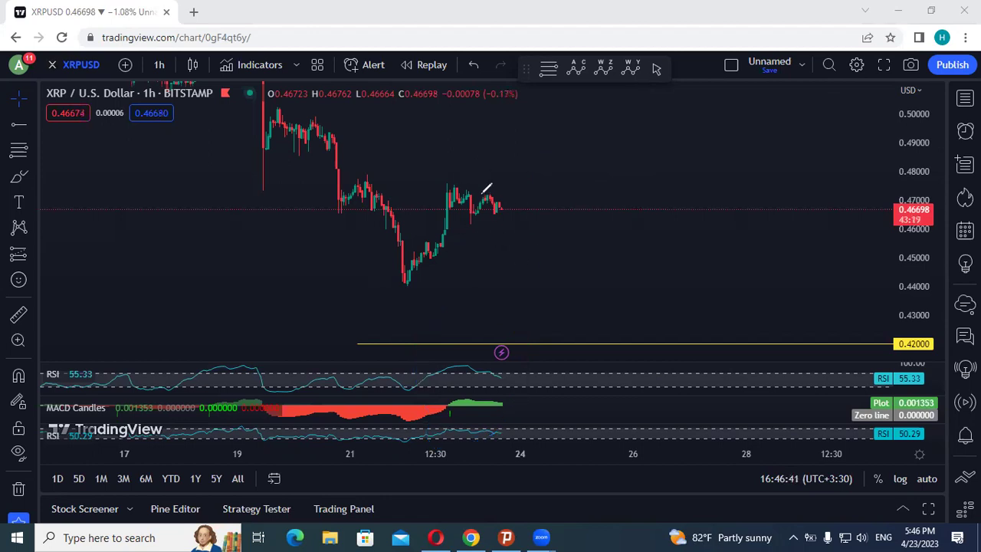
Outline the falling channel on the hourly candles with an upper and a lower line, and leave annotation mode
drag(446, 179, 524, 203)
drag(452, 200, 510, 220)
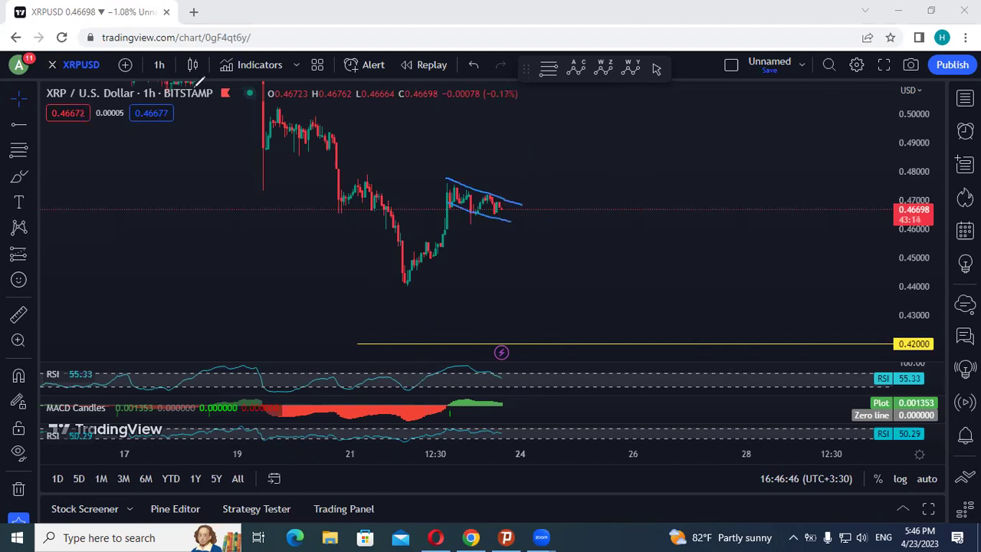
key(Escape)
Switch the chart to the 1 day timeframe, sketch the April decline with a recovery arrow to about 0.58, and leave annotation mode
click(159, 66)
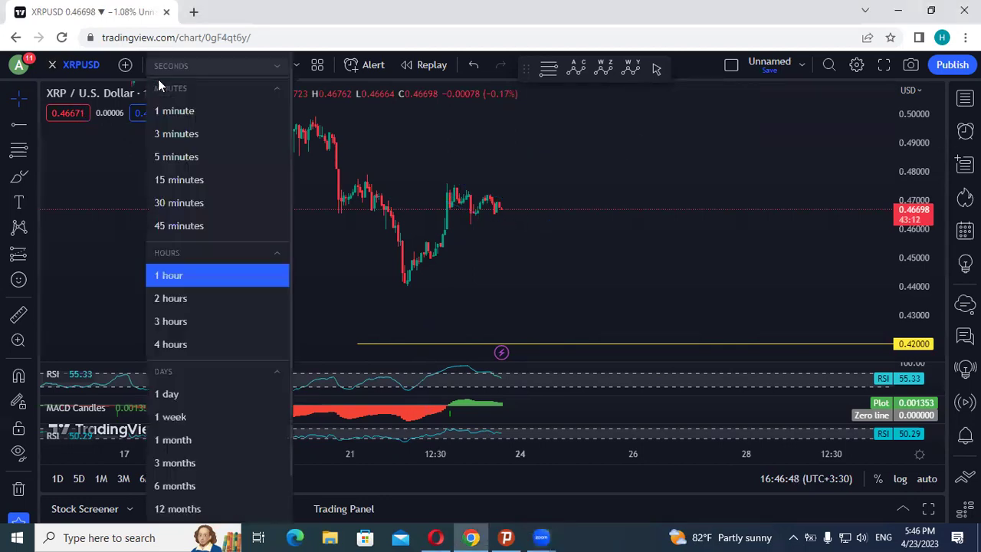
click(260, 387)
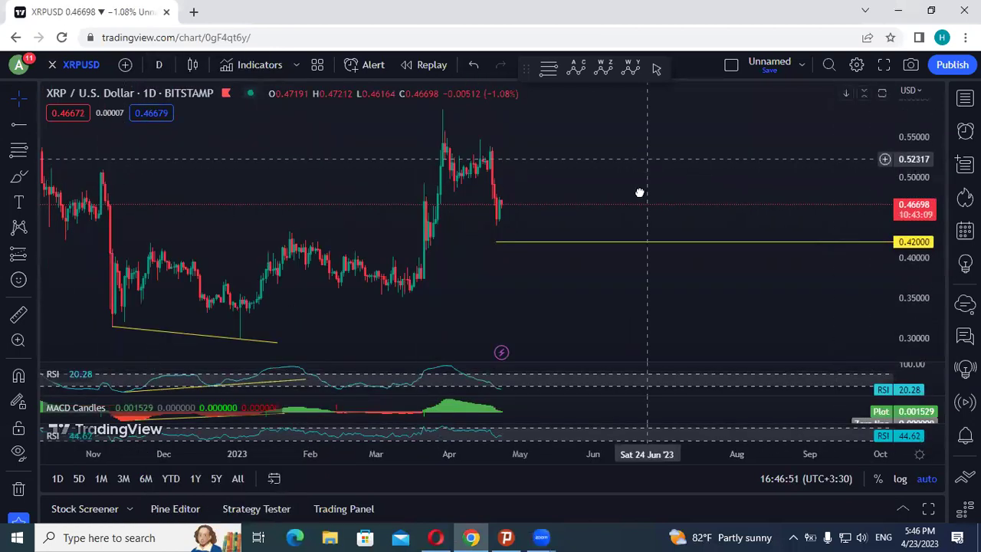
mouse_move(448, 126)
mouse_down()
mouse_move(502, 217)
mouse_move(580, 115)
mouse_move(596, 122)
mouse_up()
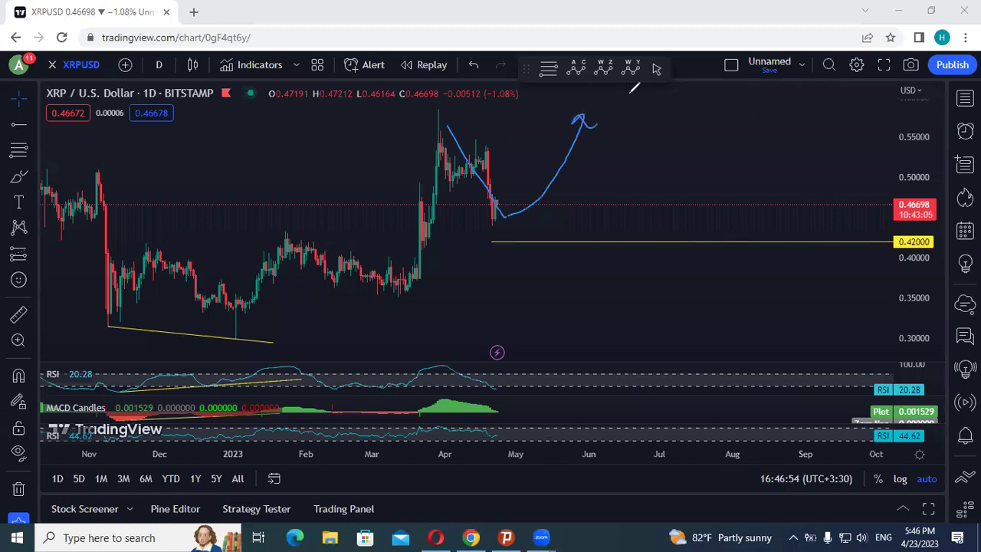
key(Escape)
Bring the 0.67 and 0.76 lines into view, circle the zone between them with a breakout arrow above 0.80, and clear the sketch
drag(906, 140, 906, 177)
mouse_move(725, 160)
mouse_down()
mouse_move(719, 280)
mouse_move(707, 293)
mouse_move(679, 293)
mouse_up()
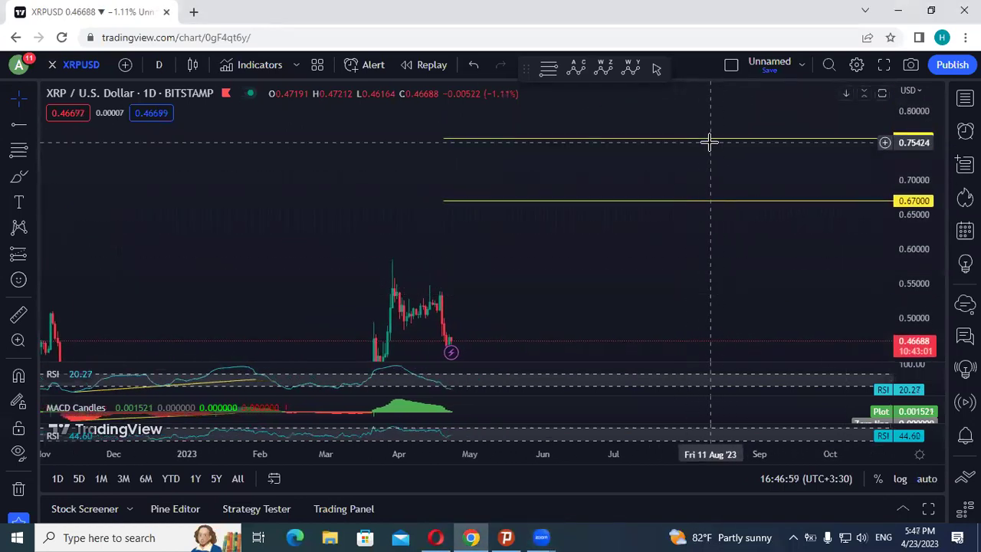
mouse_move(558, 175)
mouse_down()
mouse_move(610, 162)
mouse_move(607, 188)
mouse_move(640, 98)
mouse_move(645, 109)
mouse_up()
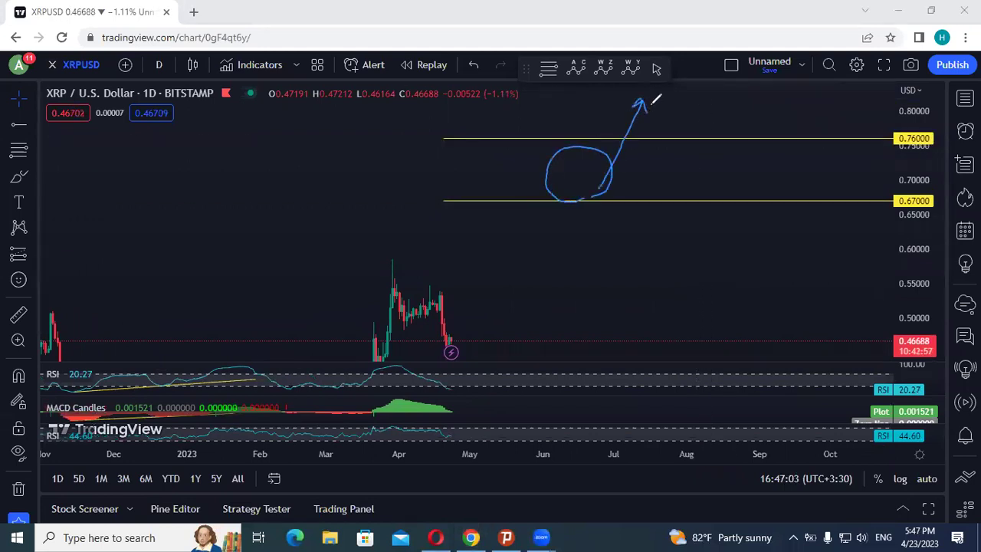
key(e)
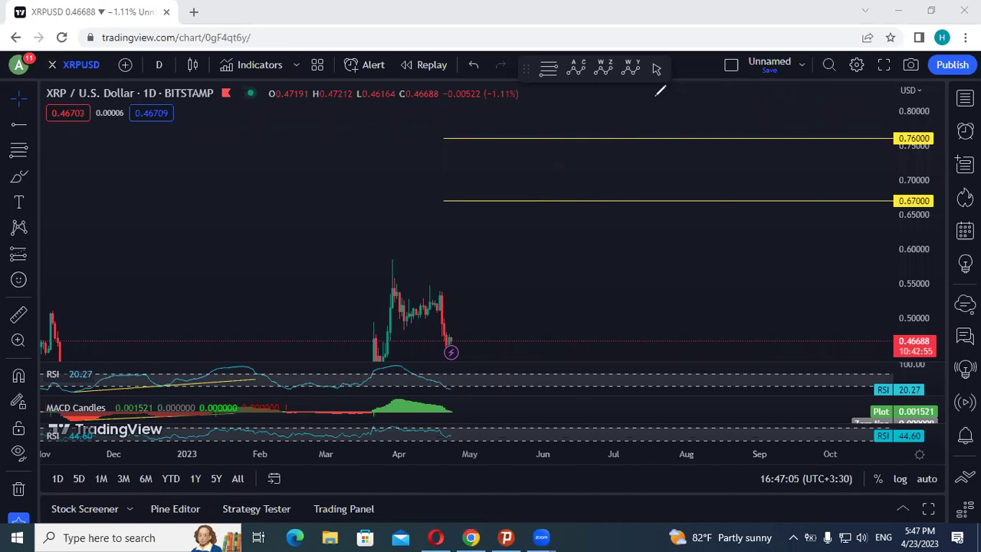